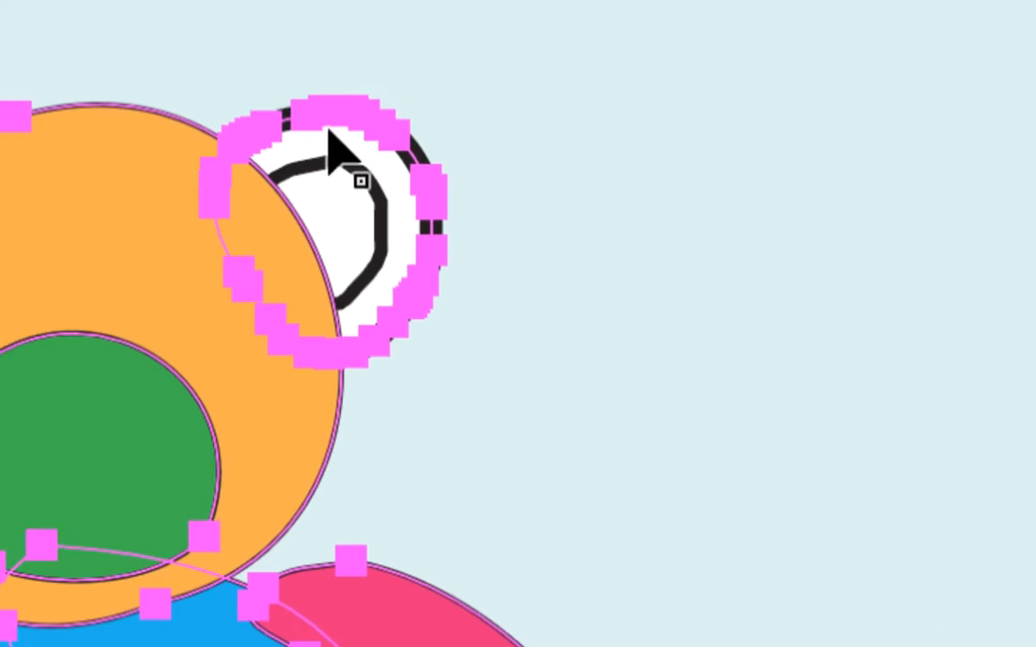
# - Exclude the bear's outer ear shape from the selection and remove the outline from the remaining selected teddy bear shapes
pyautogui.keyDown('shift'); pyautogui.click(801, 110); pyautogui.keyUp('shift')
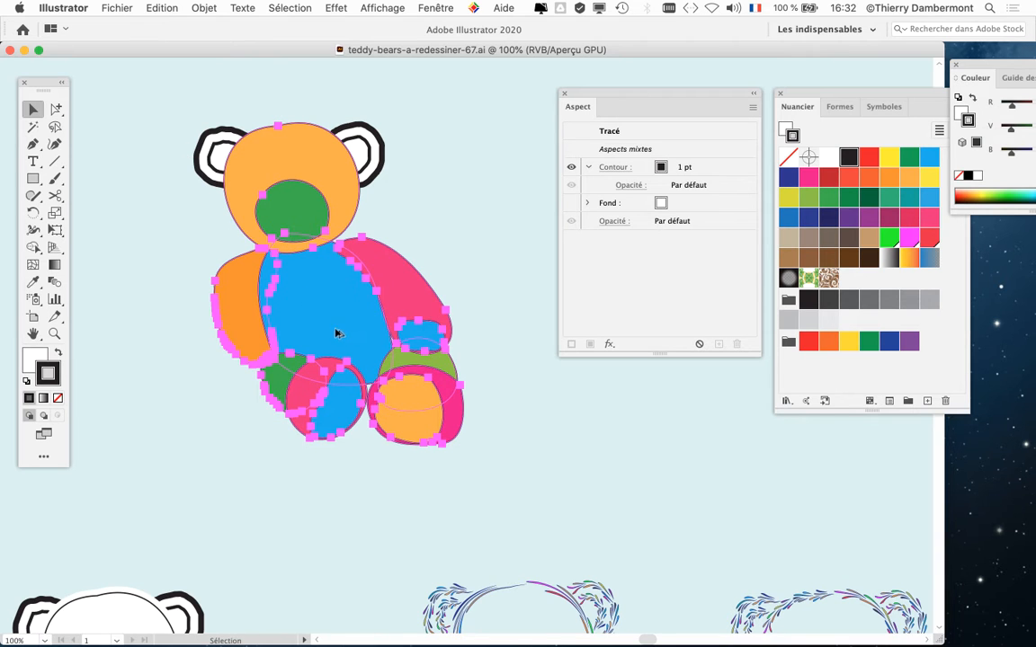
pyautogui.scroll(1, 336, 331)
pyautogui.scroll(5, 375, 414)
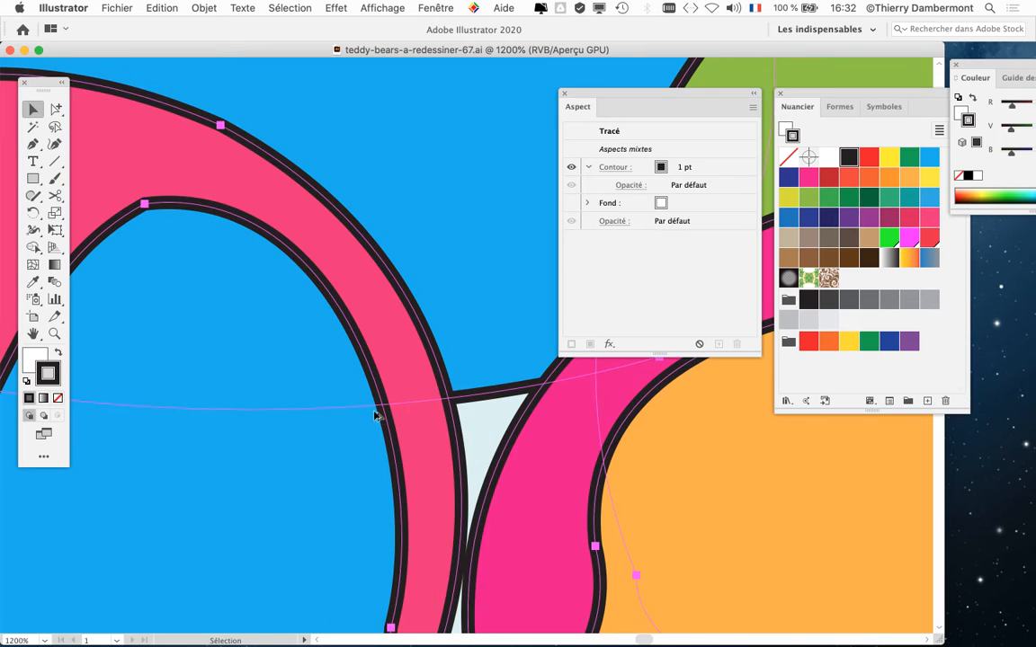
pyautogui.scroll(-4, 376, 414)
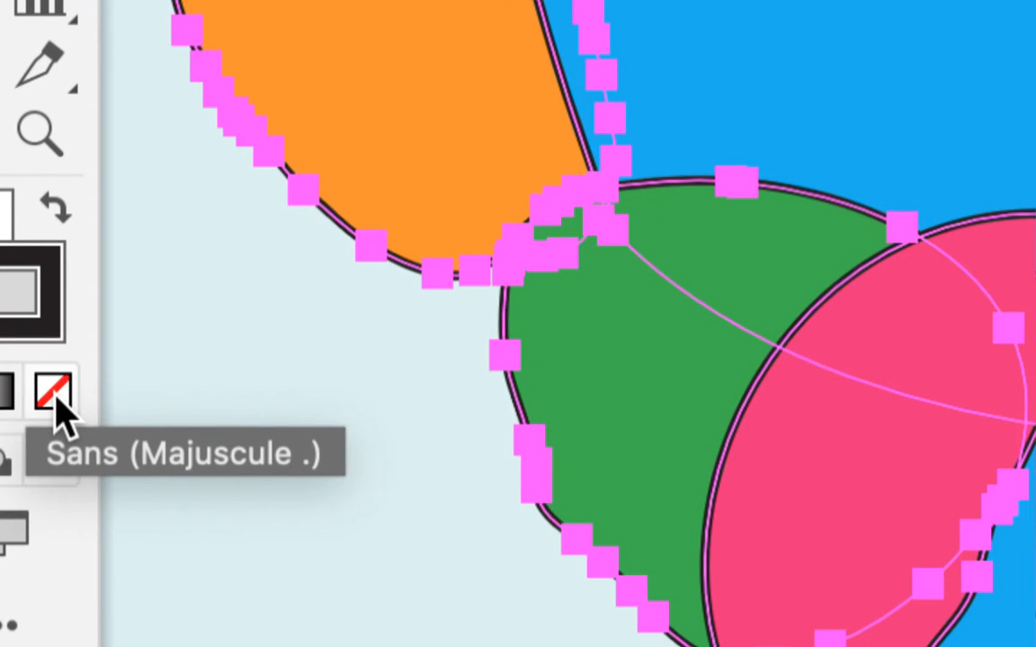
pyautogui.click(54, 394)
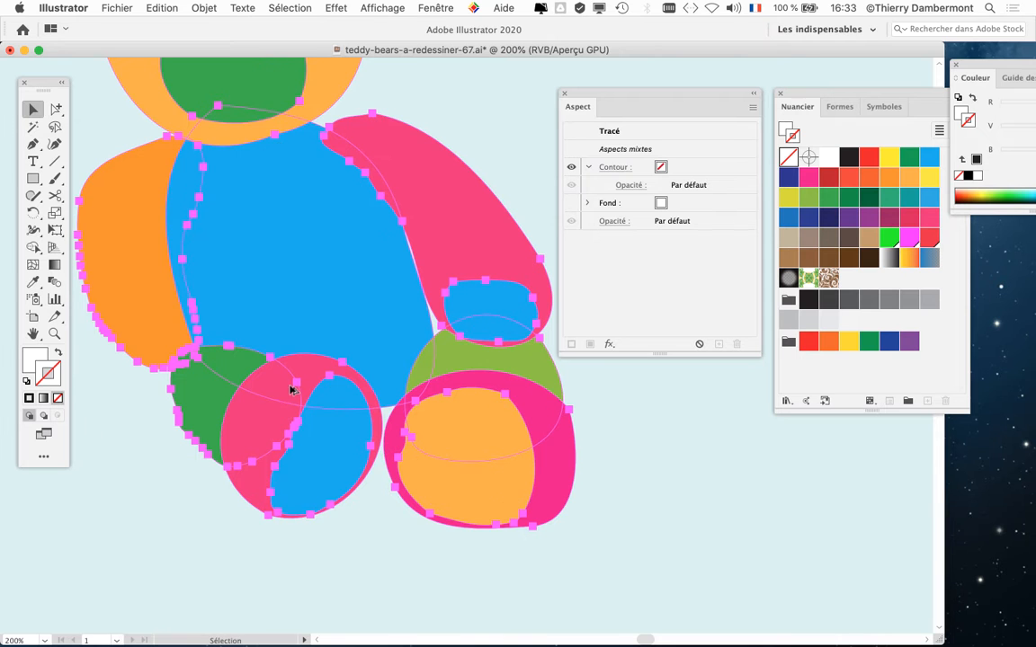
# - Save the document as a new Illustrator file named teddy-bears-a-redessiner-68.ai in the teddy bear 18 folder
pyautogui.scroll(-1, 292, 390)
pyautogui.click(119, 8)
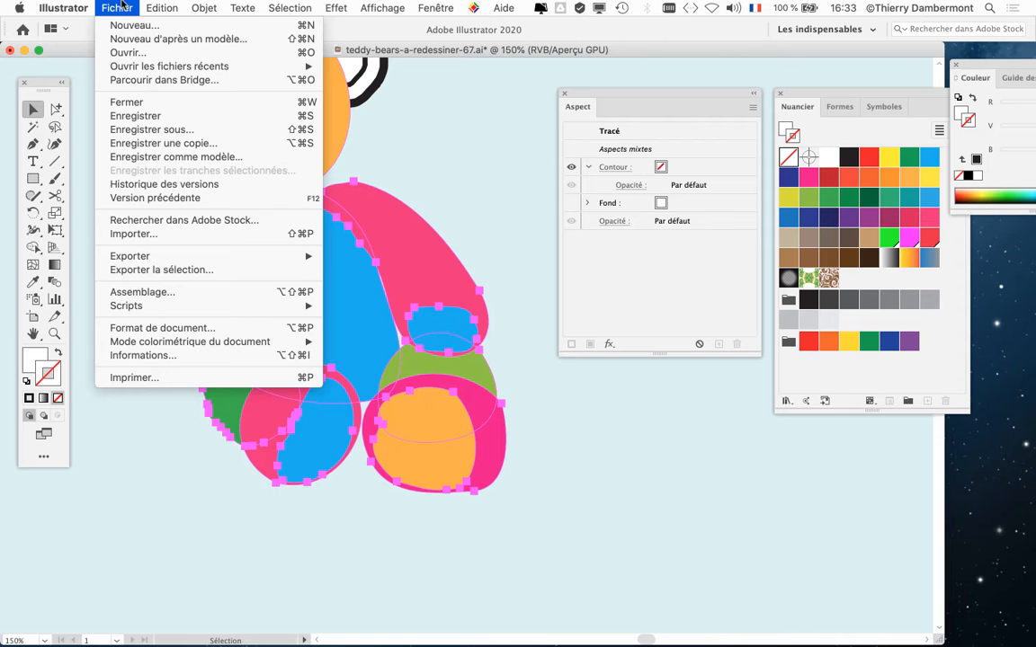
pyautogui.click(189, 133)
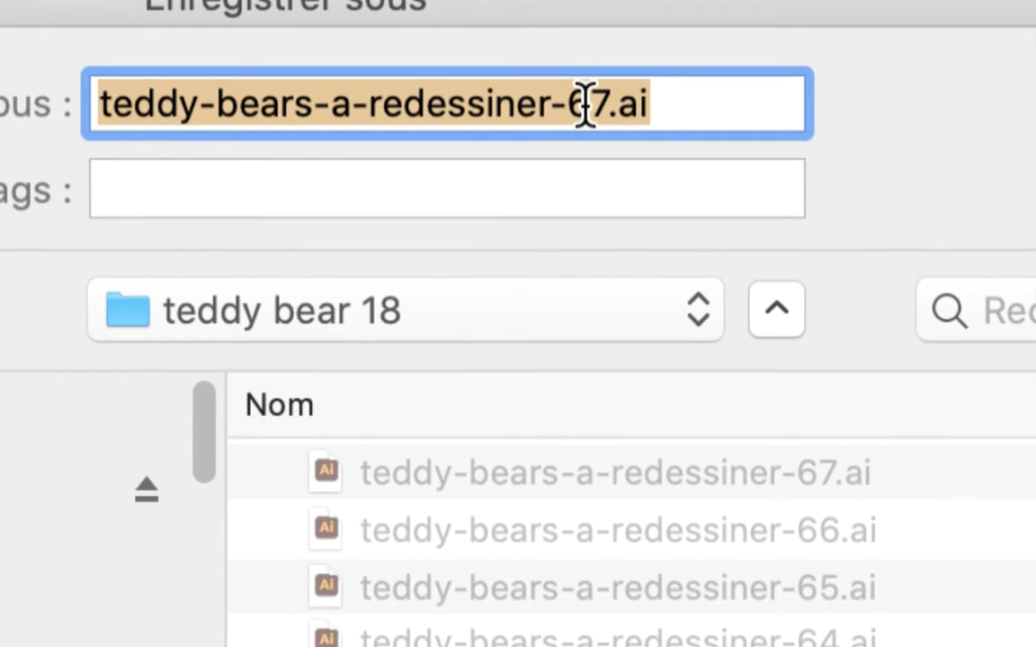
pyautogui.click(594, 106)
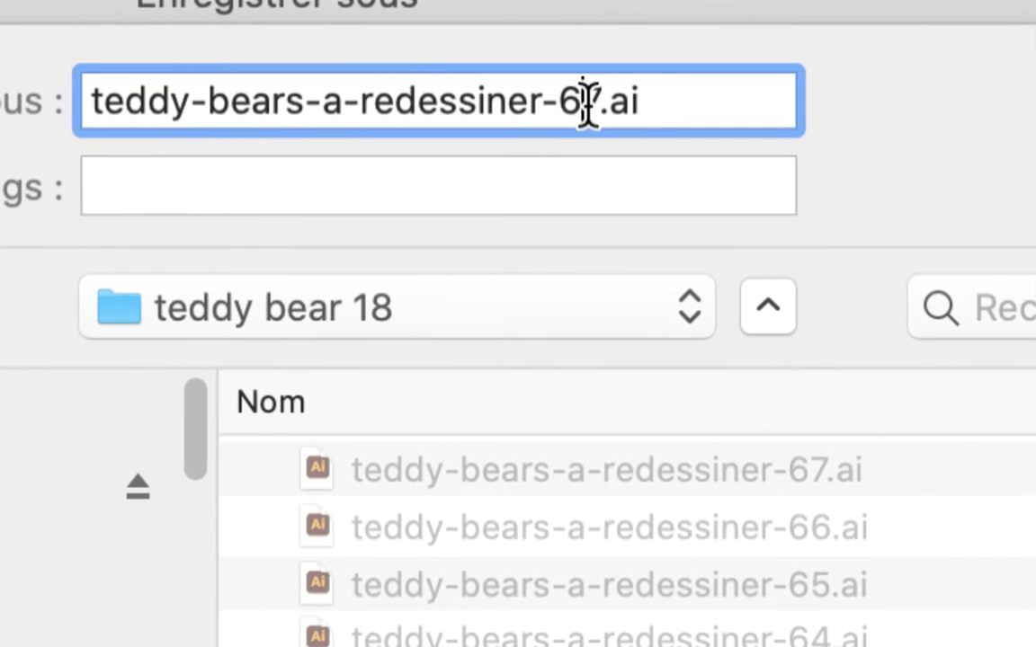
pyautogui.moveTo(586, 106); pyautogui.dragTo(595, 131)
pyautogui.write('8')
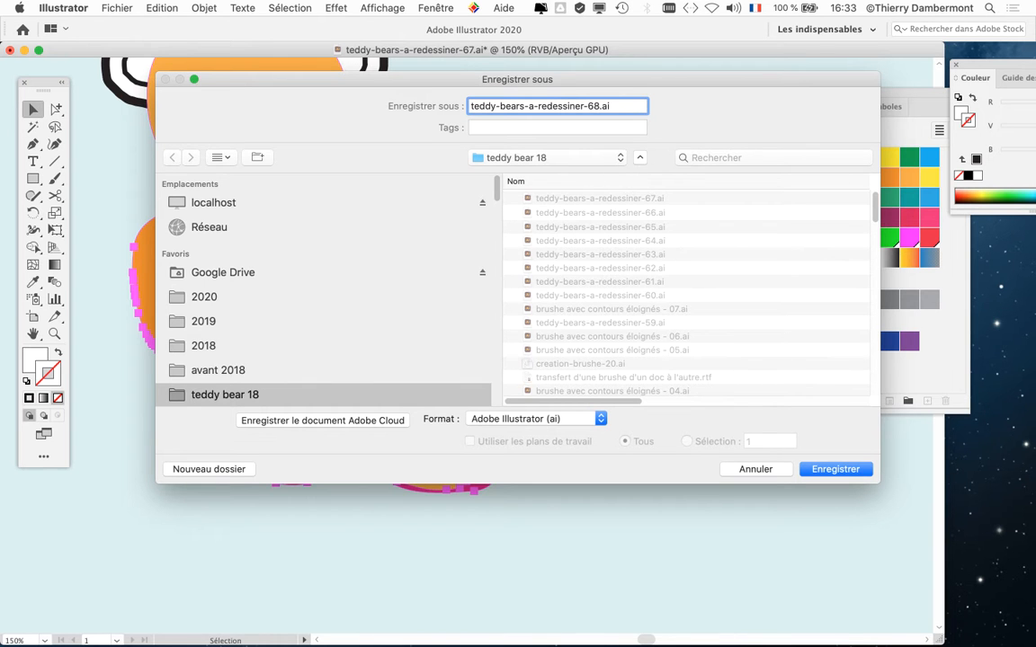
pyautogui.press('Return')
pyautogui.press('Return')
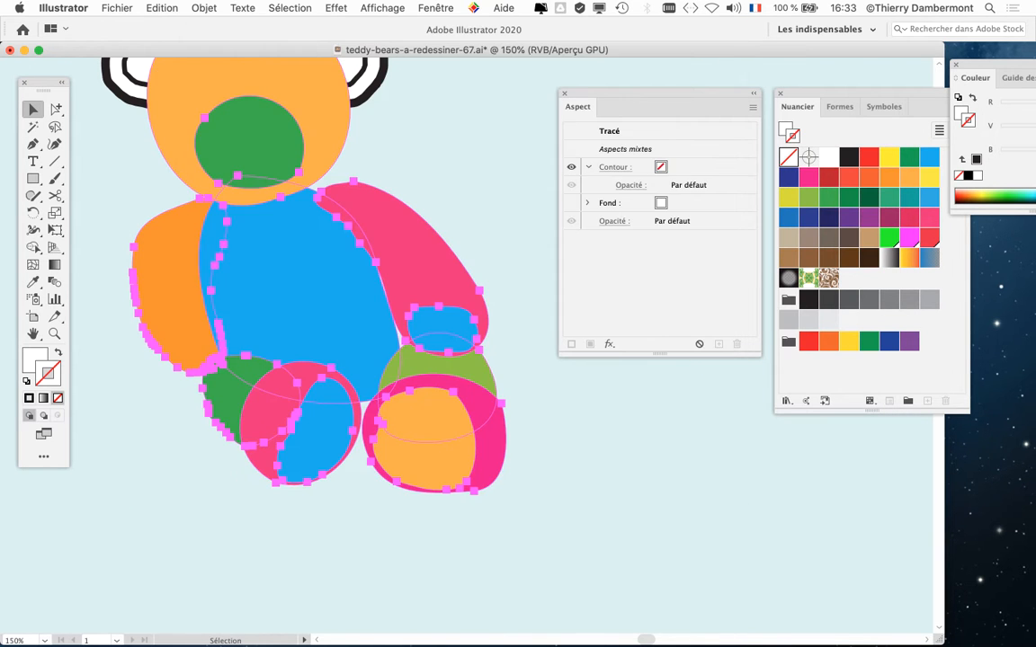
# - Start Recolor Artwork on the selected teddy bear shapes and move its dialog clear of the bear
pyautogui.moveTo(319, 297); pyautogui.dragTo(305, 391)
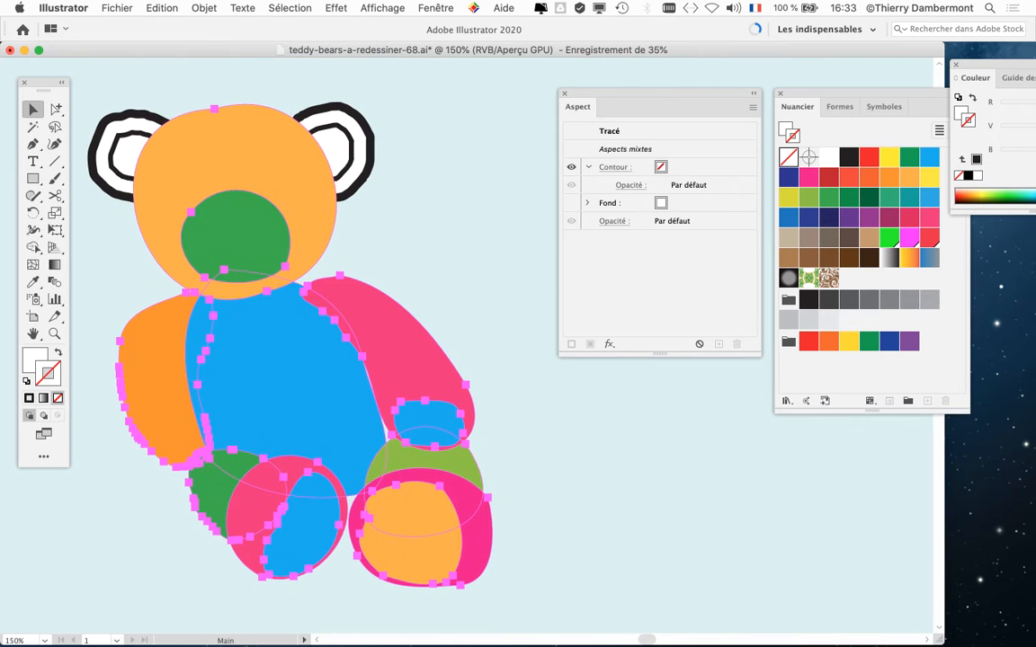
pyautogui.scroll(-1, 290, 342)
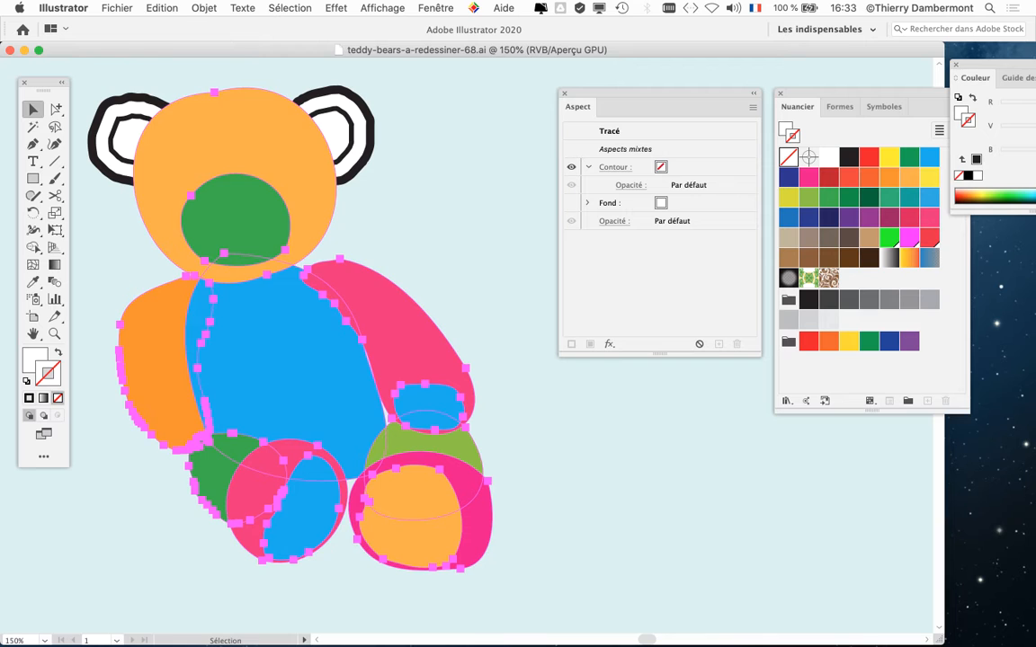
pyautogui.click(161, 8)
pyautogui.moveTo(202, 241)
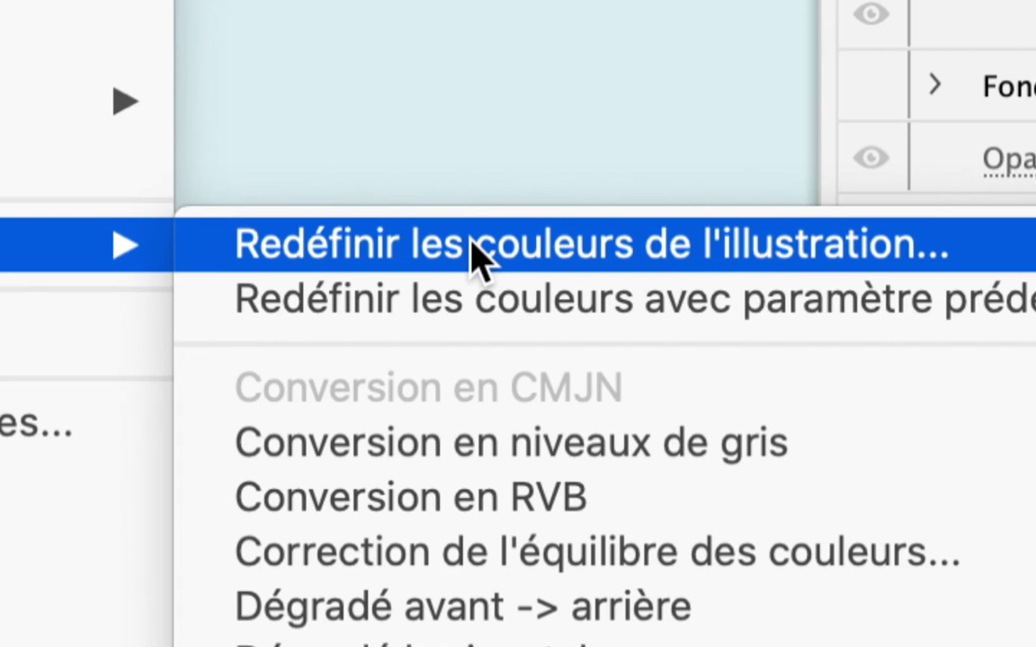
pyautogui.click(472, 248)
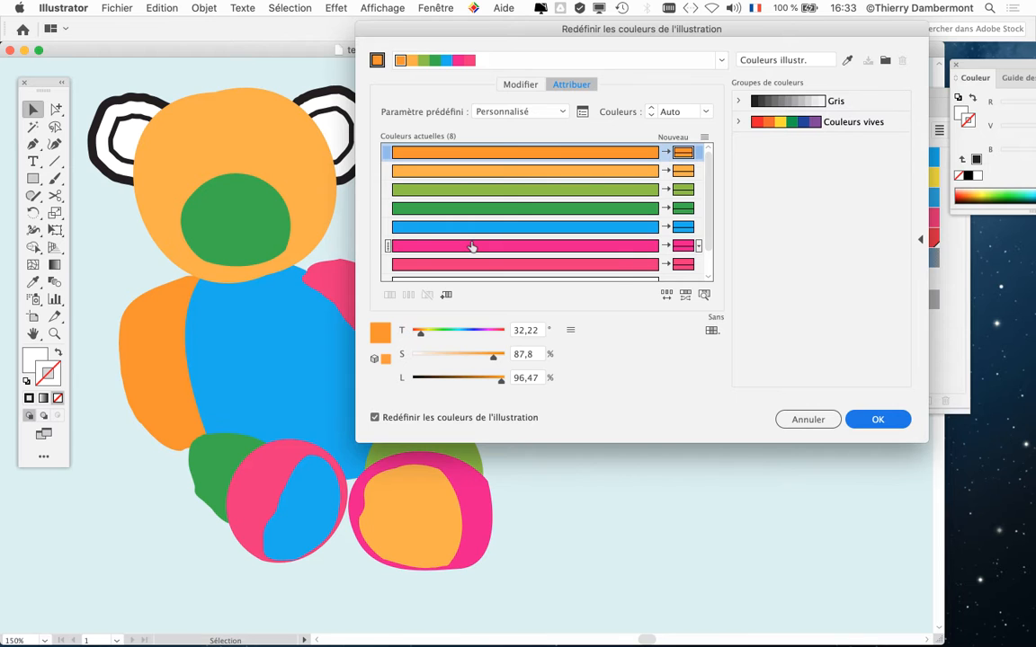
pyautogui.moveTo(461, 27); pyautogui.dragTo(568, 33)
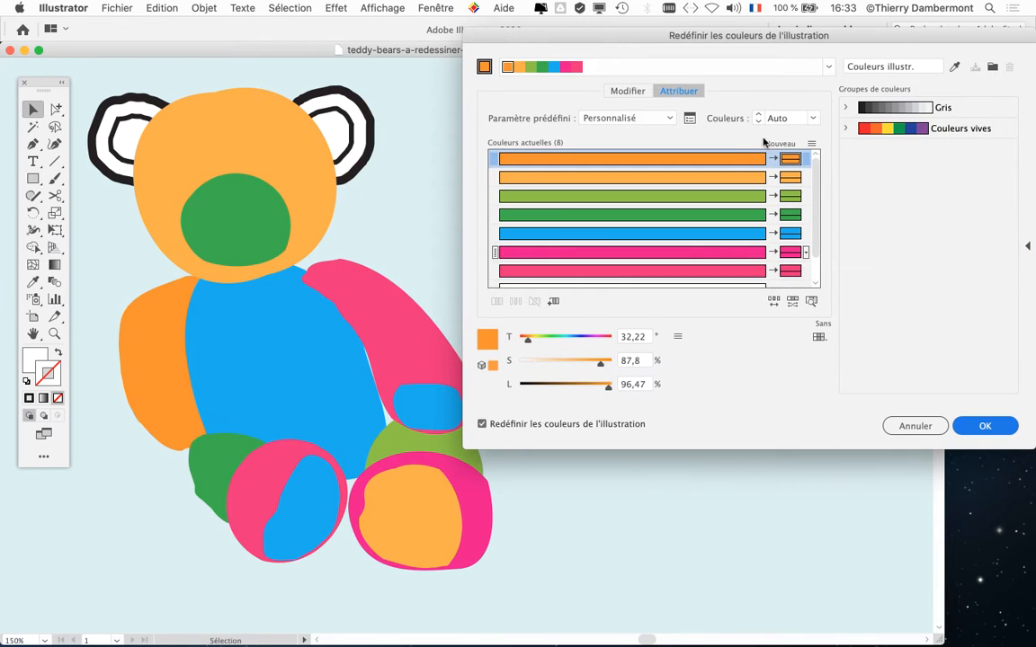
# - Examine the list of current colours and the colour wheel in Edit mode, and return to Assign mode
pyautogui.moveTo(813, 232); pyautogui.dragTo(818, 272)
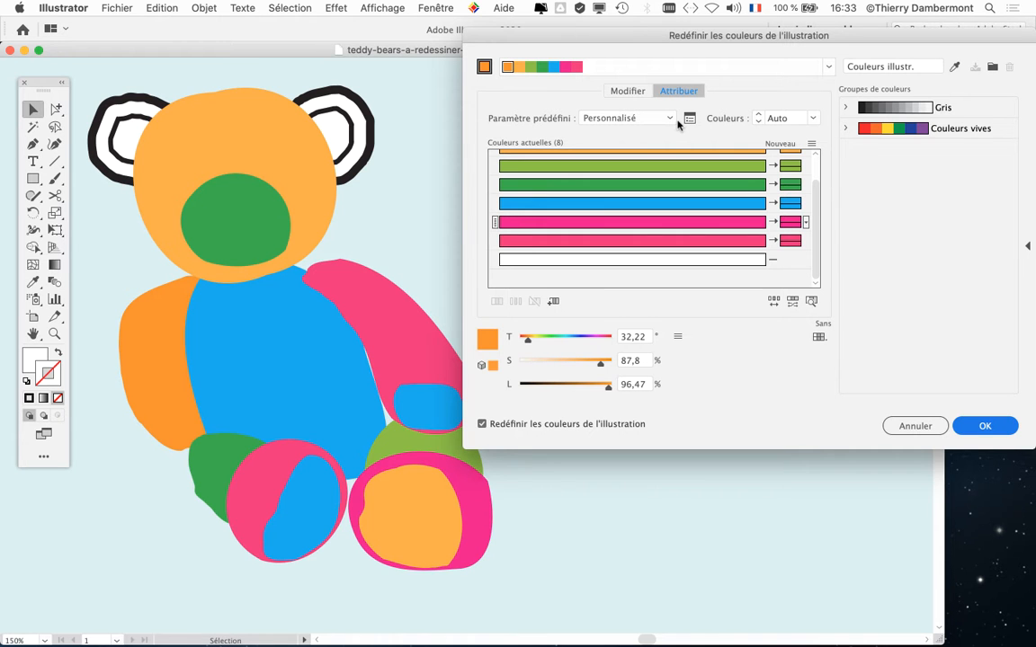
pyautogui.click(629, 204)
pyautogui.moveTo(696, 42); pyautogui.dragTo(636, 79)
pyautogui.click(154, 8)
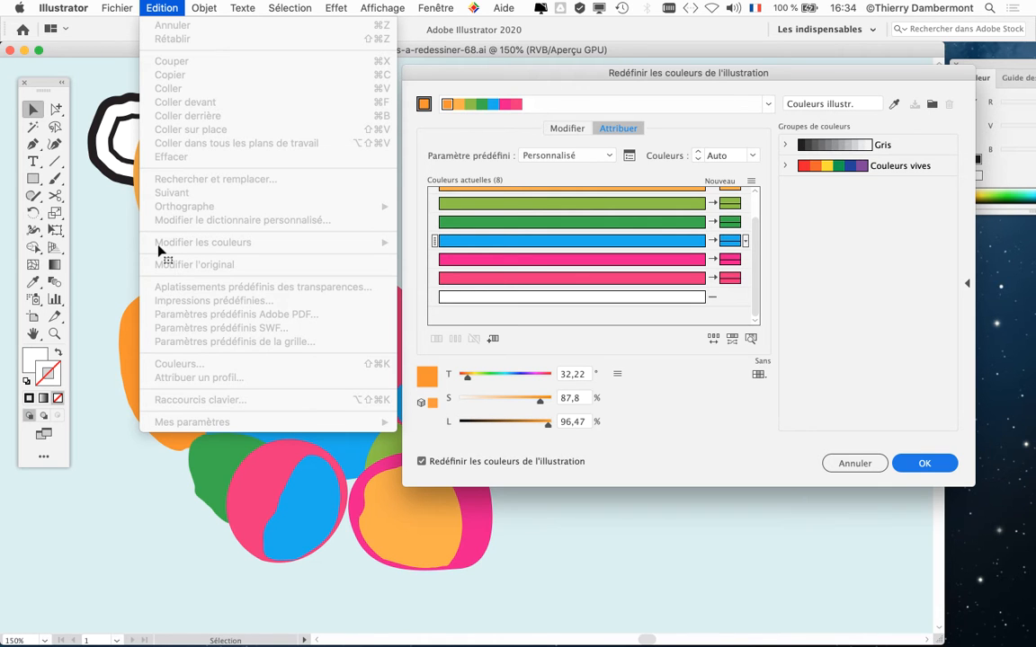
pyautogui.click(493, 74)
pyautogui.moveTo(538, 81); pyautogui.dragTo(509, 70)
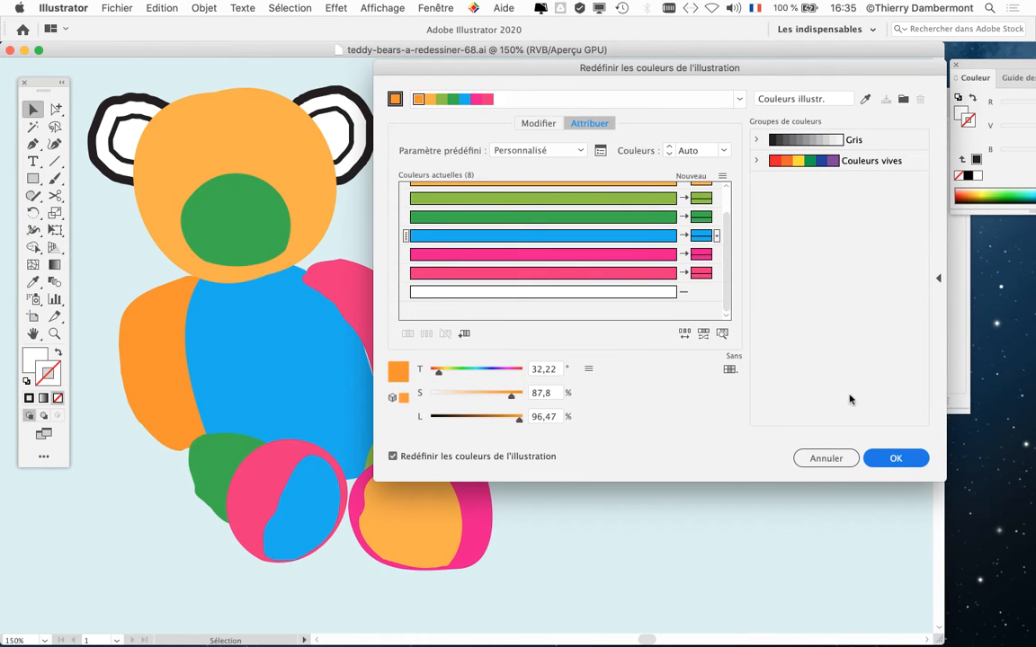
pyautogui.click(539, 125)
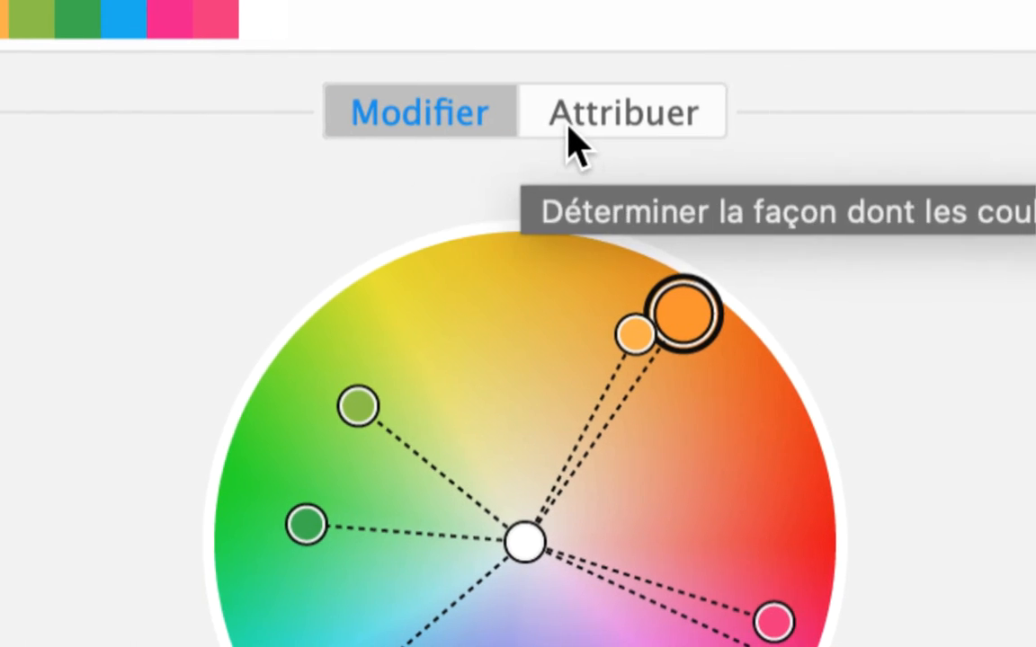
pyautogui.click(577, 125)
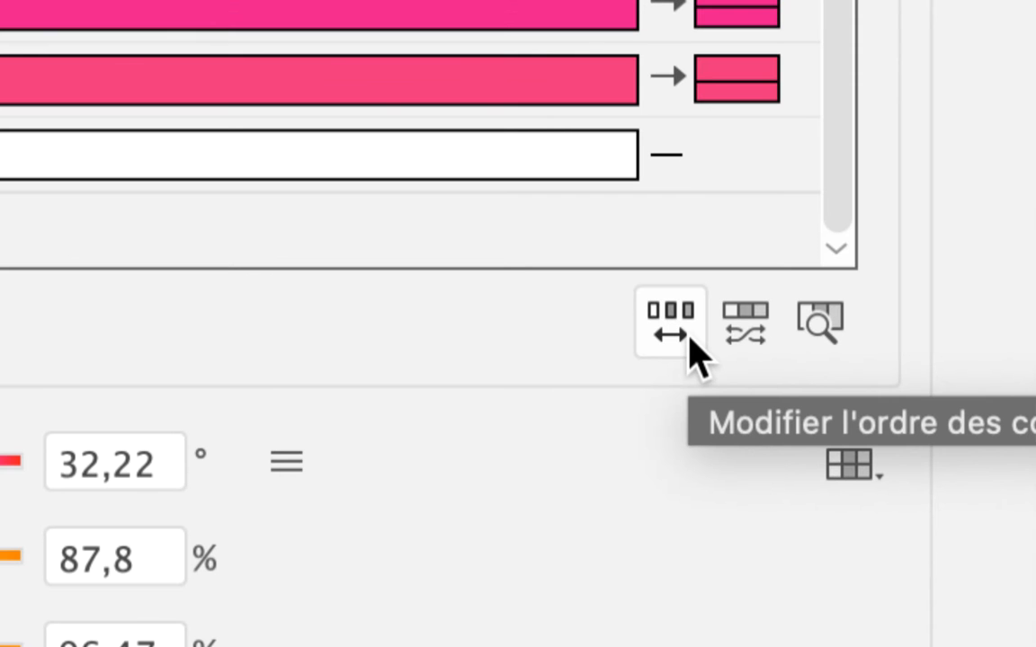
# - Randomly reorder the assigned colours repeatedly to try different colour distributions on the bear, keeping the whole bear in view
pyautogui.click(689, 339)
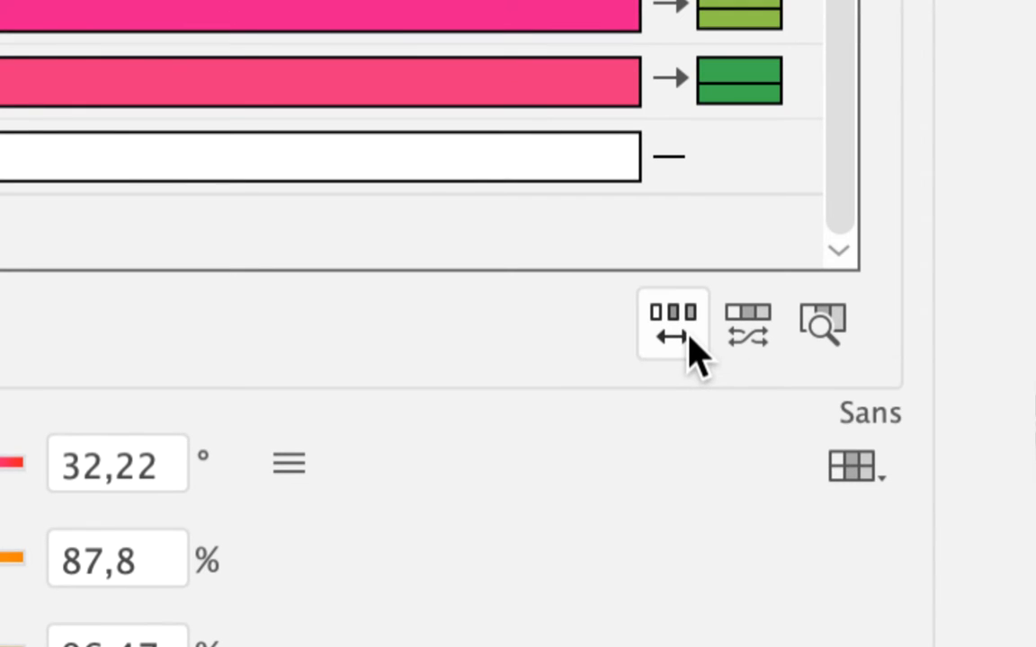
pyautogui.click(689, 339)
pyautogui.click(689, 339)
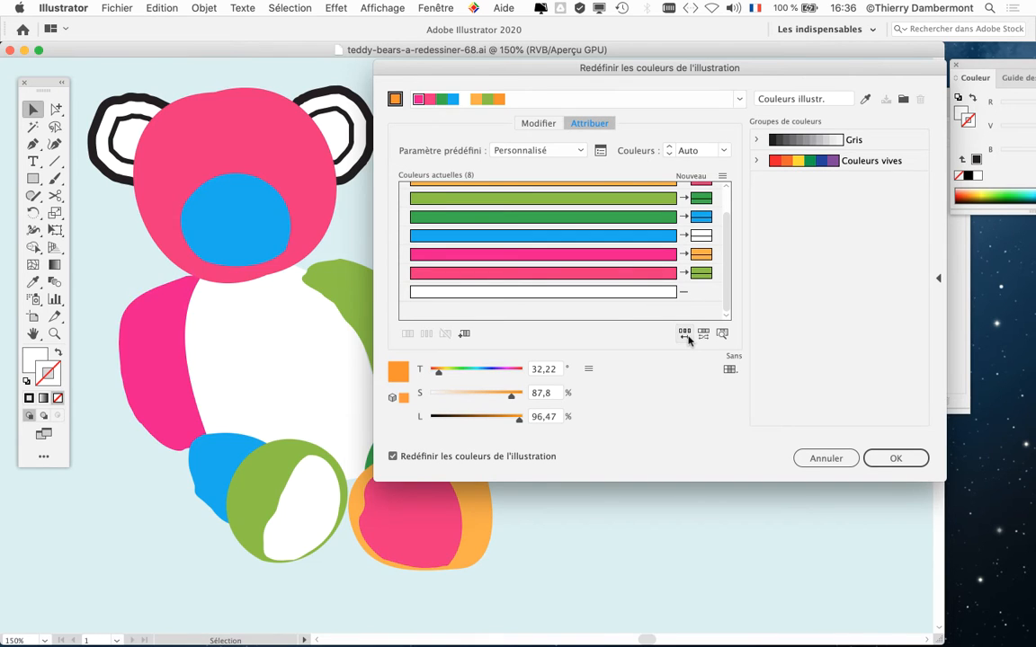
pyautogui.click(691, 339)
pyautogui.click(690, 339)
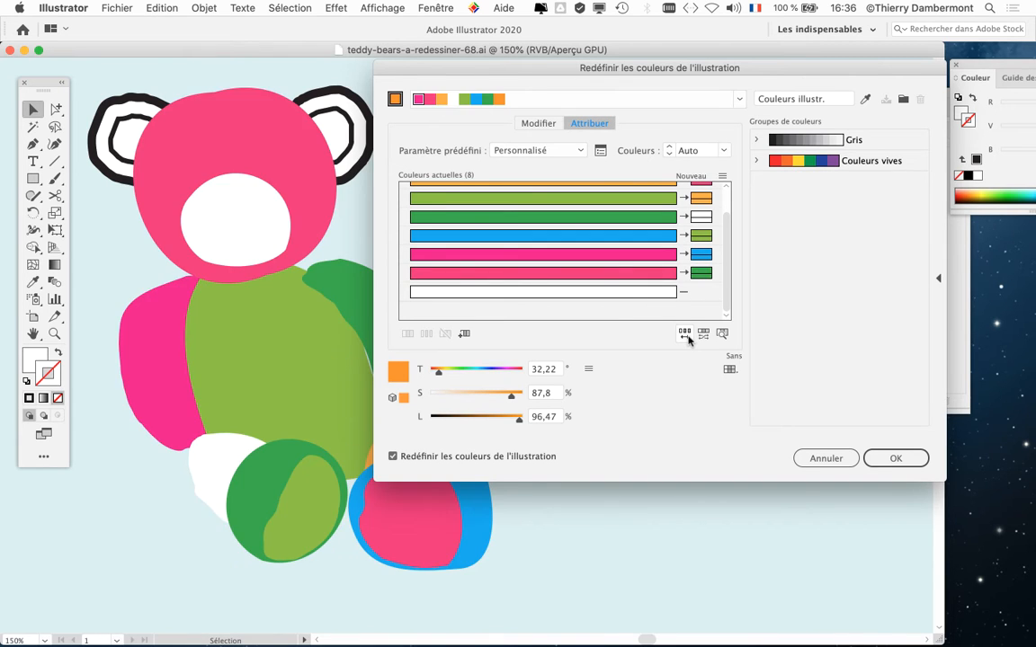
pyautogui.click(689, 339)
pyautogui.moveTo(561, 66); pyautogui.dragTo(715, 56)
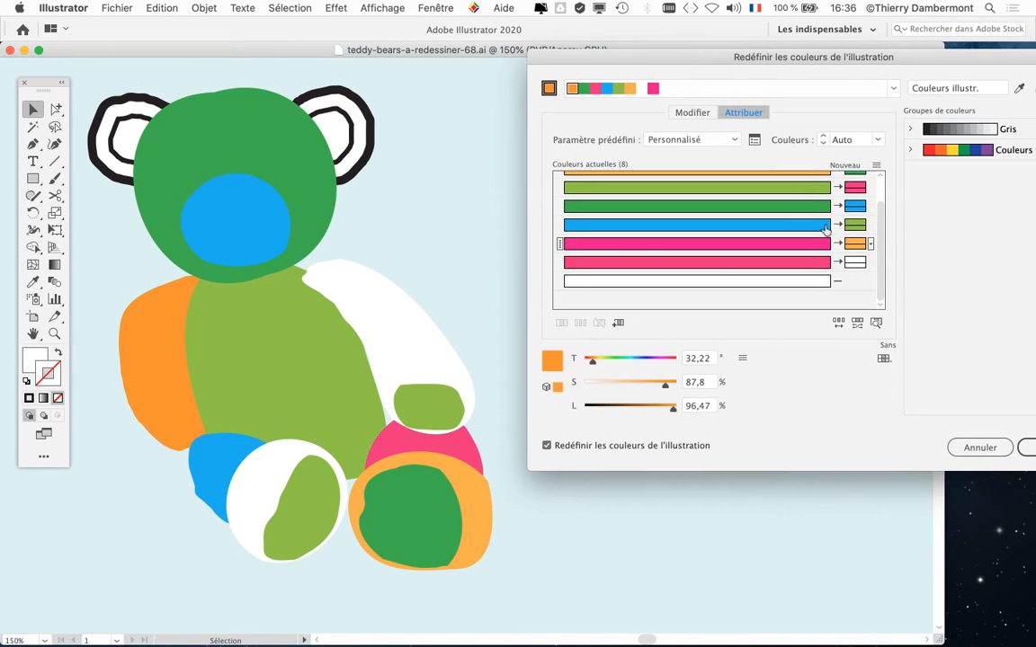
pyautogui.click(839, 325)
pyautogui.click(839, 325)
pyautogui.click(839, 325)
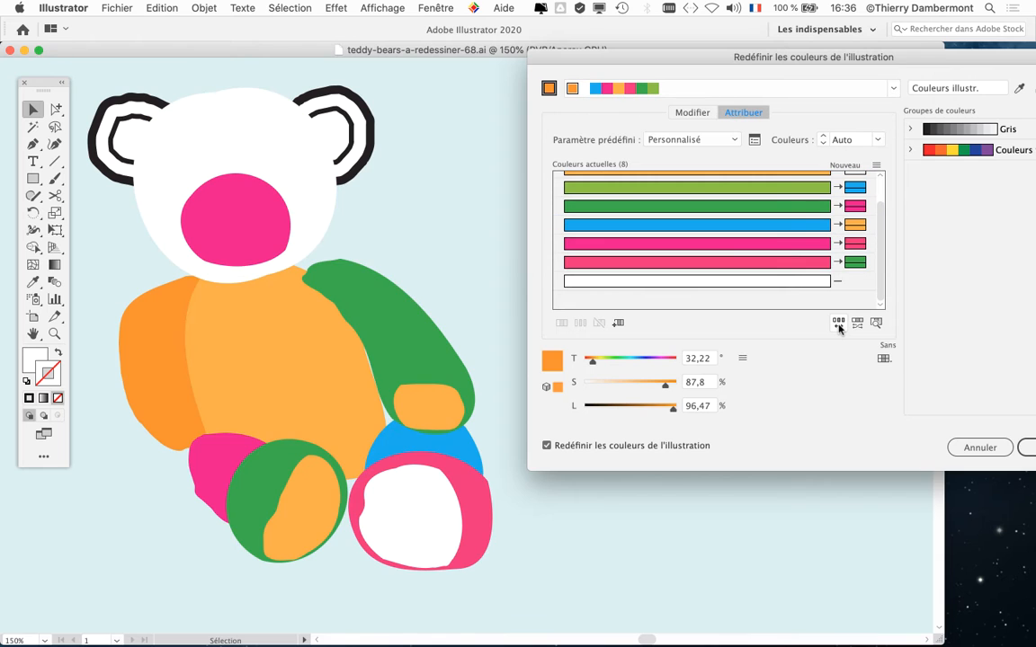
pyautogui.click(839, 324)
pyautogui.click(839, 325)
pyautogui.click(839, 325)
pyautogui.click(839, 325)
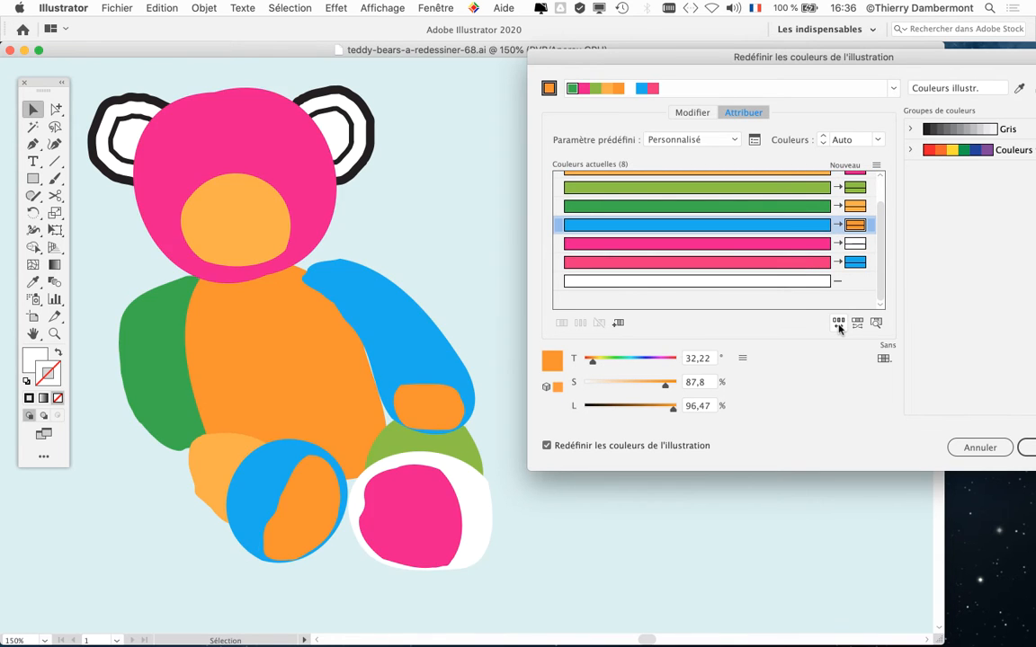
pyautogui.click(839, 325)
pyautogui.click(838, 326)
pyautogui.click(839, 325)
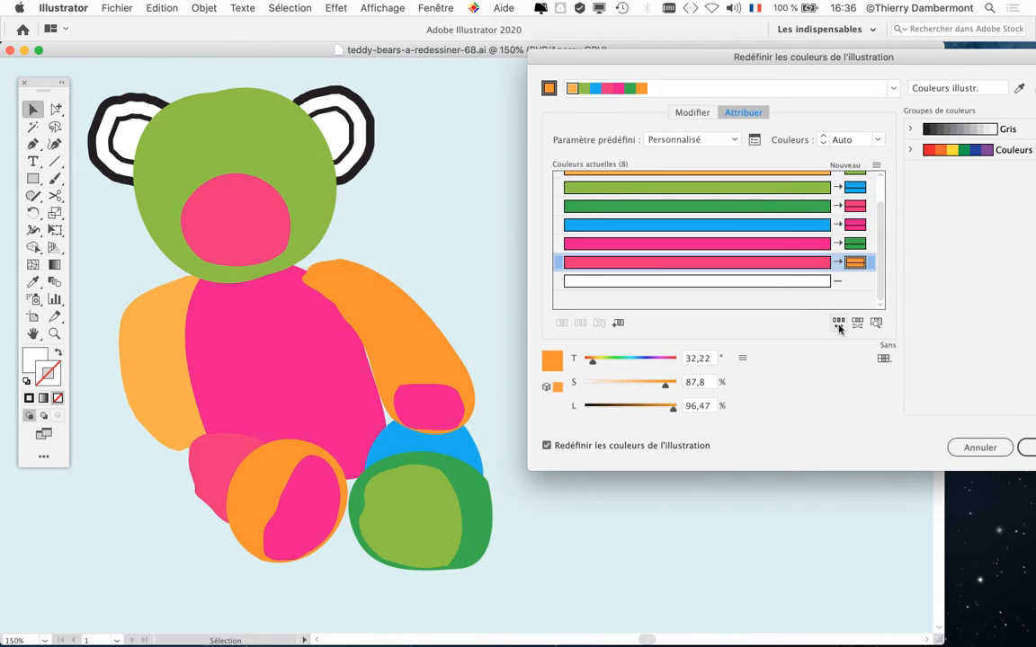
pyautogui.click(839, 326)
pyautogui.click(839, 326)
pyautogui.click(839, 325)
pyautogui.click(839, 325)
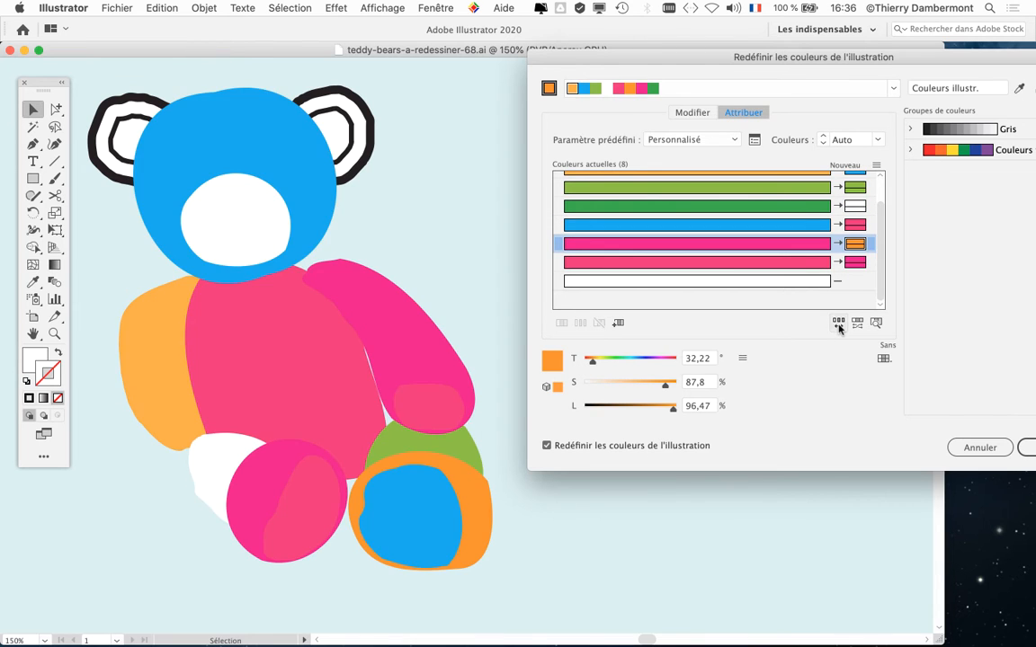
pyautogui.click(839, 325)
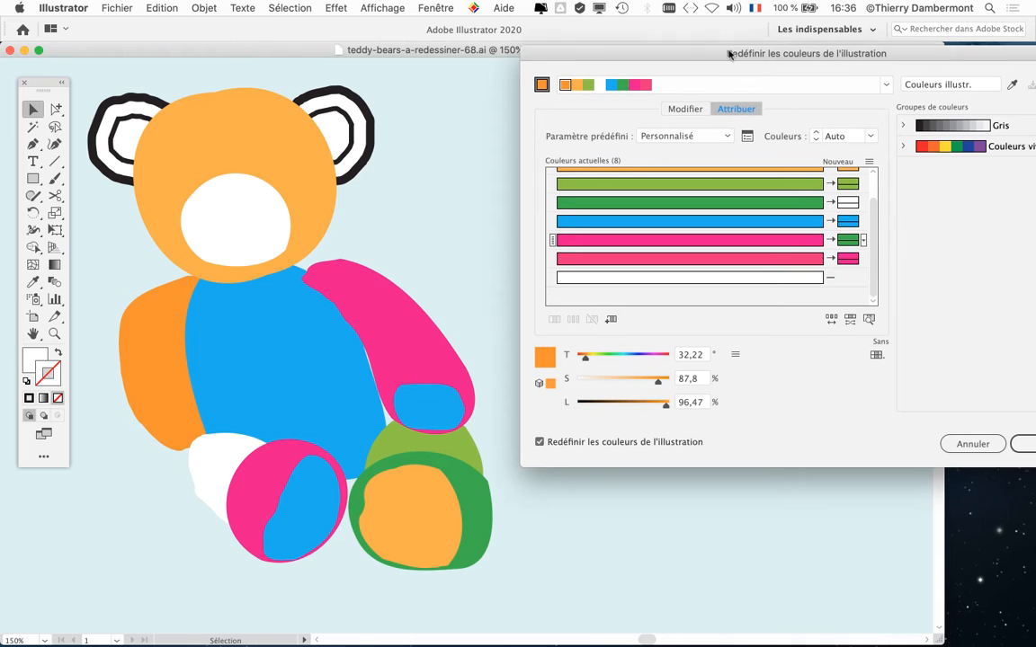
# - Randomly change the saturation and brightness of the bear's assigned colours repeatedly to try more colour variations
pyautogui.moveTo(728, 54); pyautogui.dragTo(679, 48)
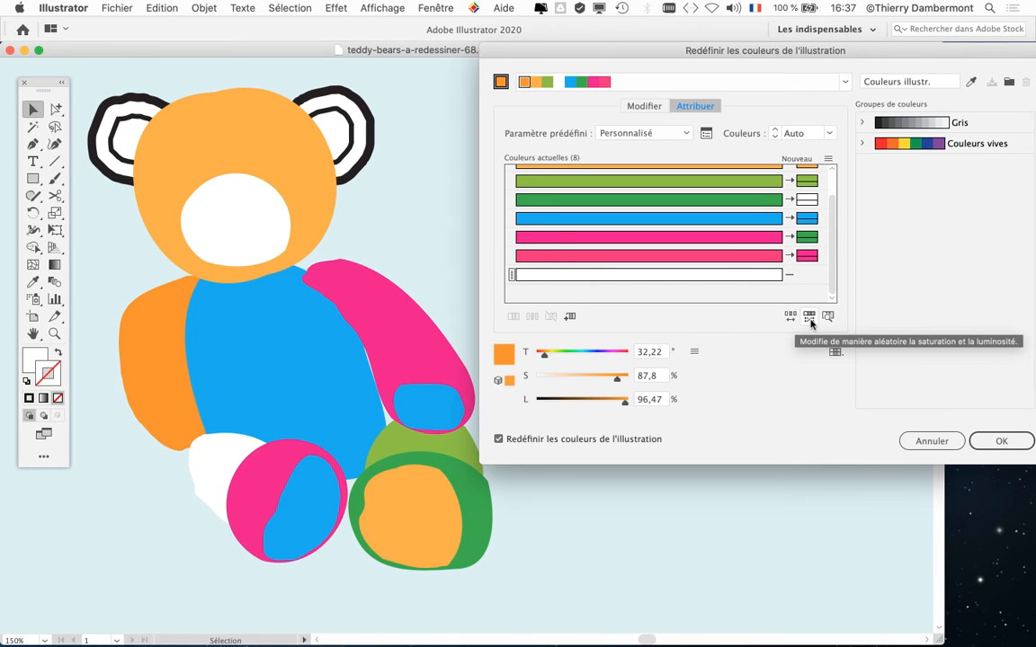
pyautogui.click(809, 318)
pyautogui.click(809, 319)
pyautogui.click(810, 319)
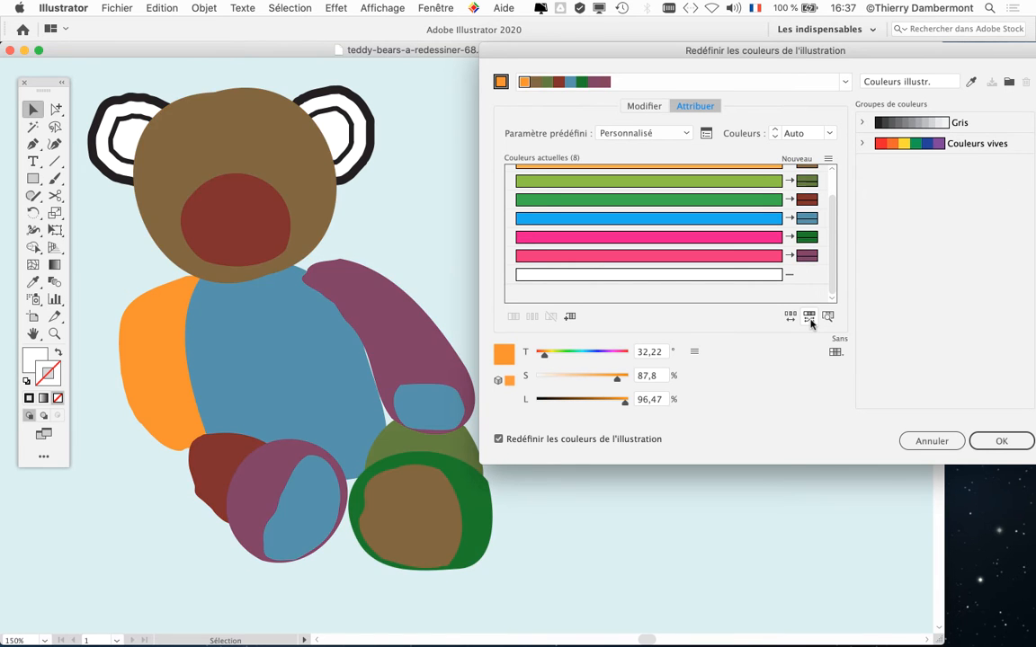
pyautogui.click(809, 318)
pyautogui.click(809, 319)
pyautogui.click(809, 318)
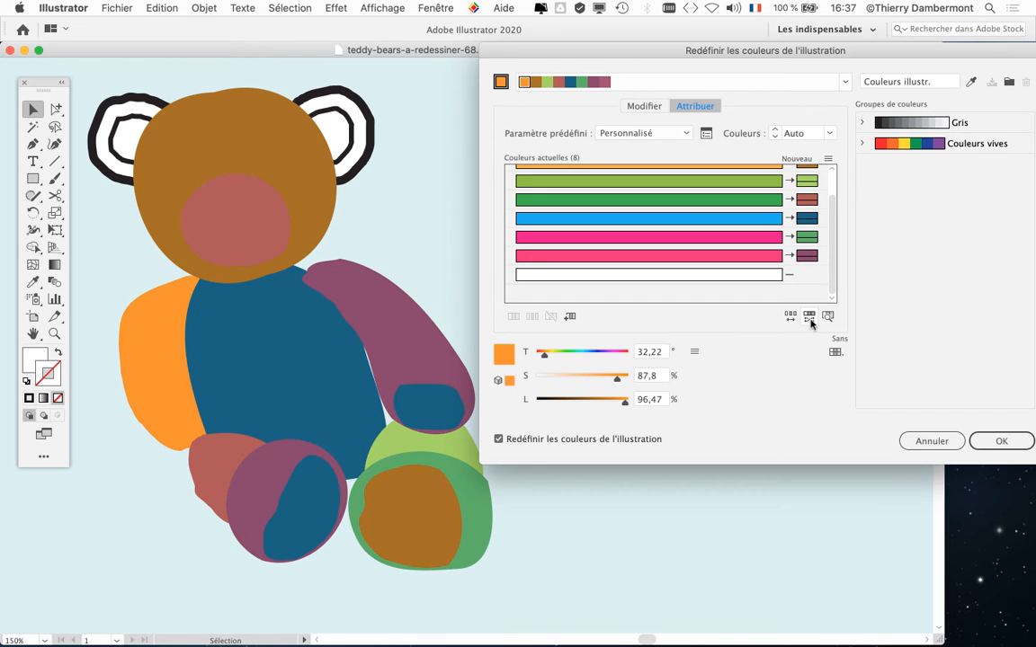
pyautogui.click(810, 318)
pyautogui.click(809, 318)
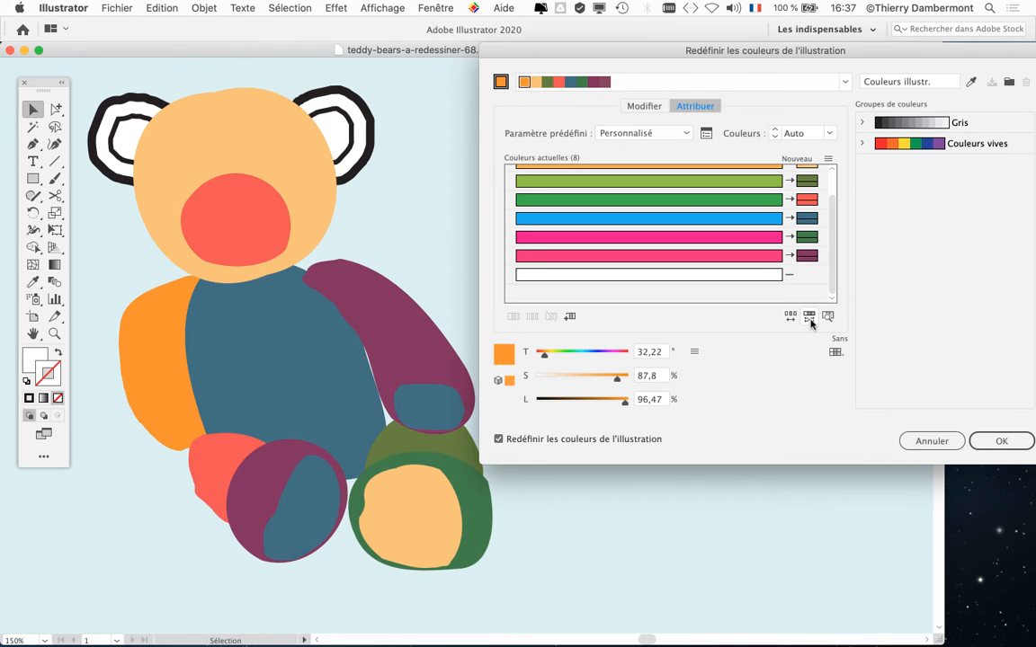
pyautogui.click(809, 318)
pyautogui.click(809, 318)
pyautogui.click(809, 318)
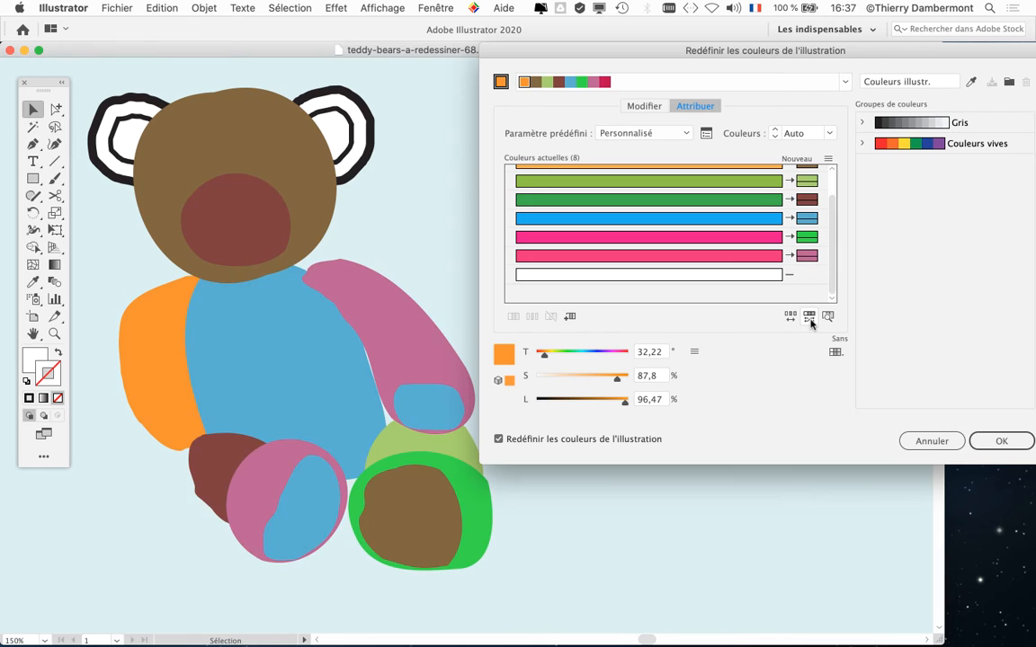
pyautogui.click(809, 318)
pyautogui.click(809, 318)
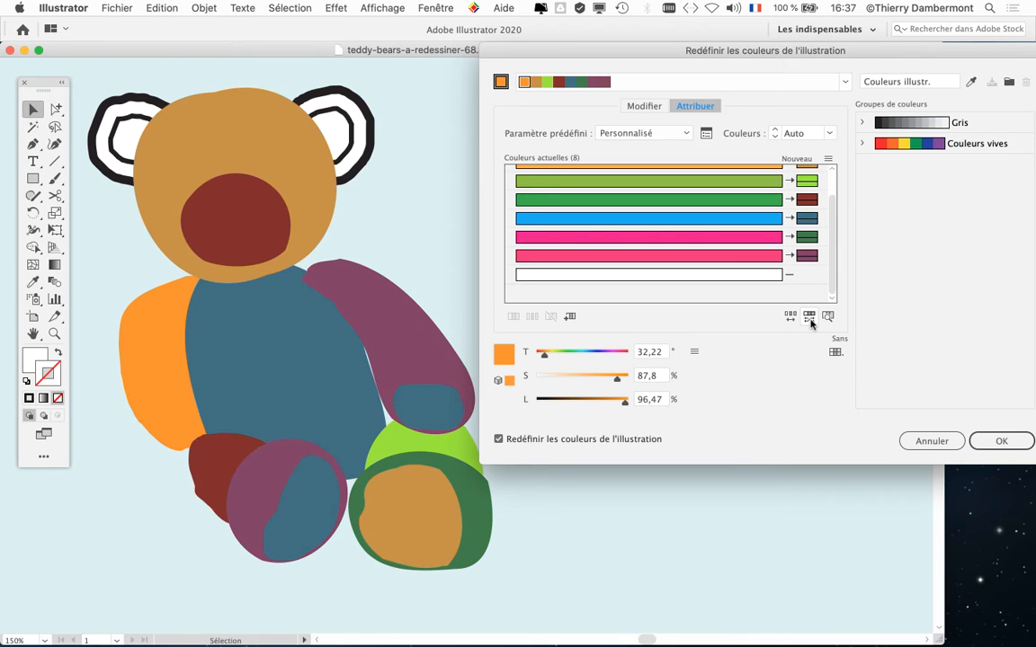
pyautogui.click(809, 318)
pyautogui.click(810, 318)
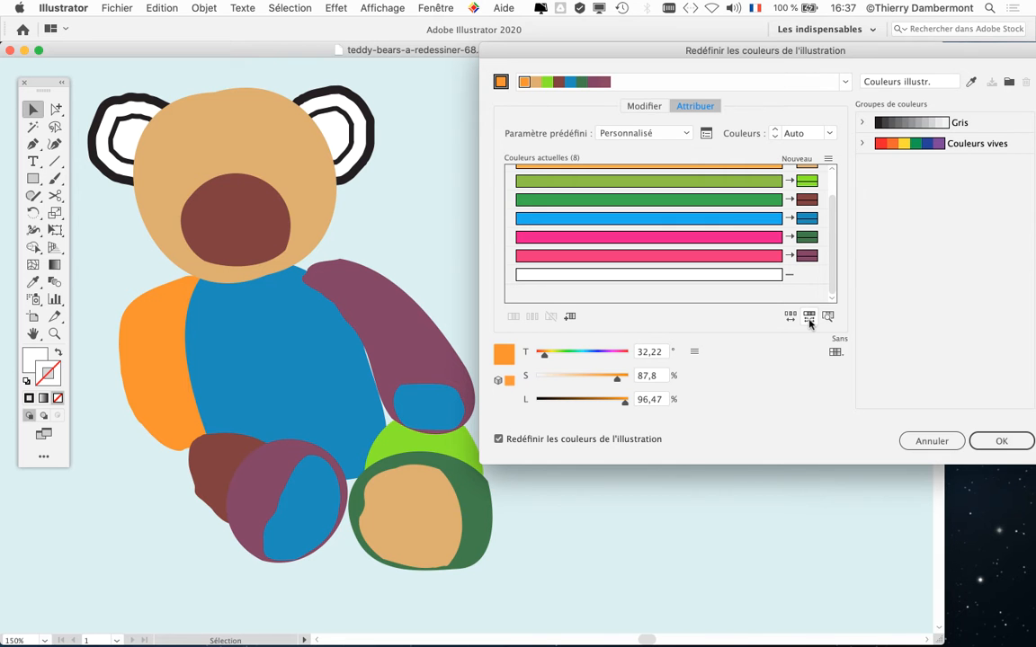
# - Keep randomising the saturation and brightness of the bear's assigned colours to compare further variations
pyautogui.click(809, 319)
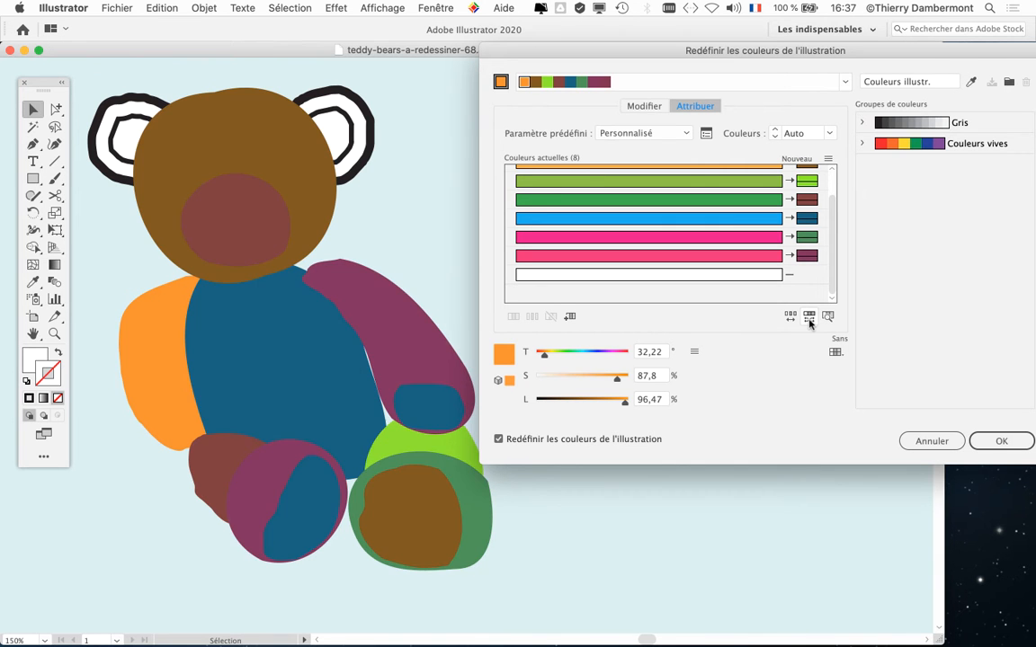
pyautogui.click(809, 319)
pyautogui.click(809, 320)
pyautogui.click(809, 319)
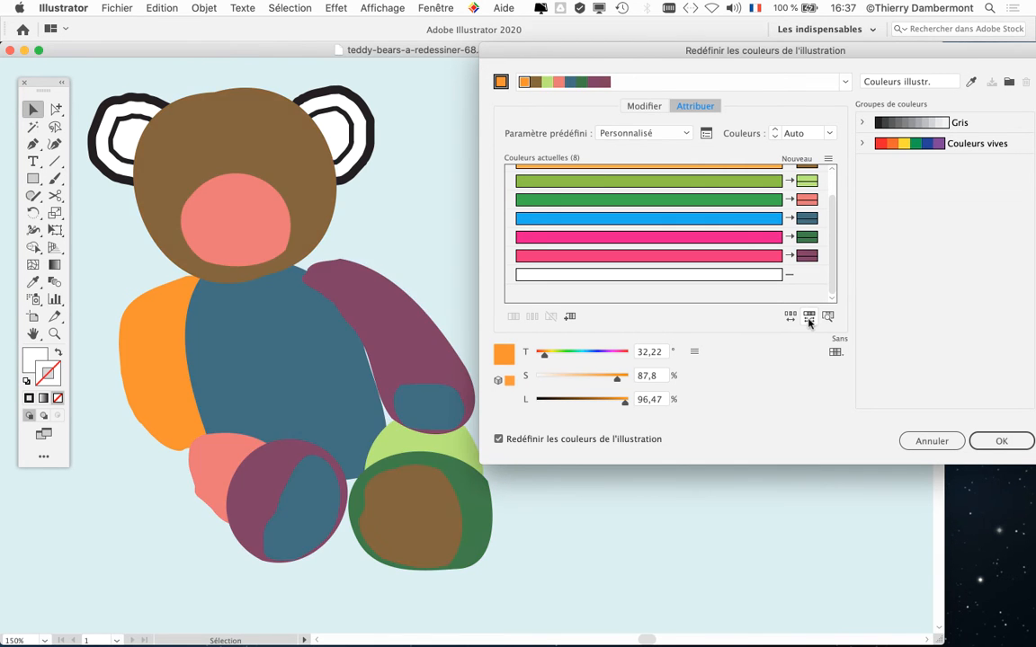
pyautogui.click(809, 319)
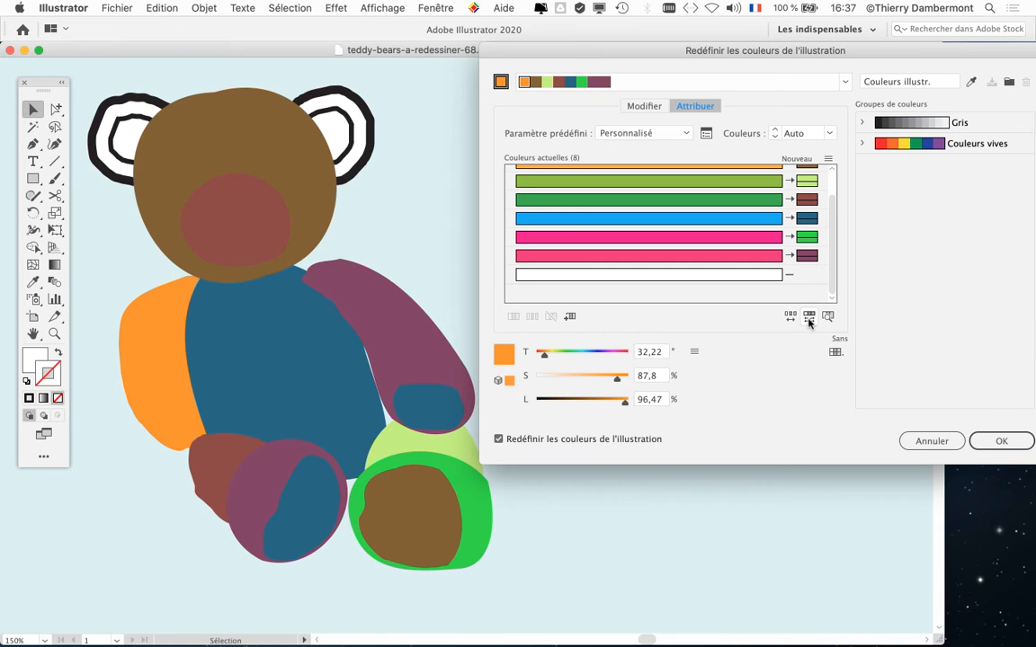
pyautogui.click(809, 319)
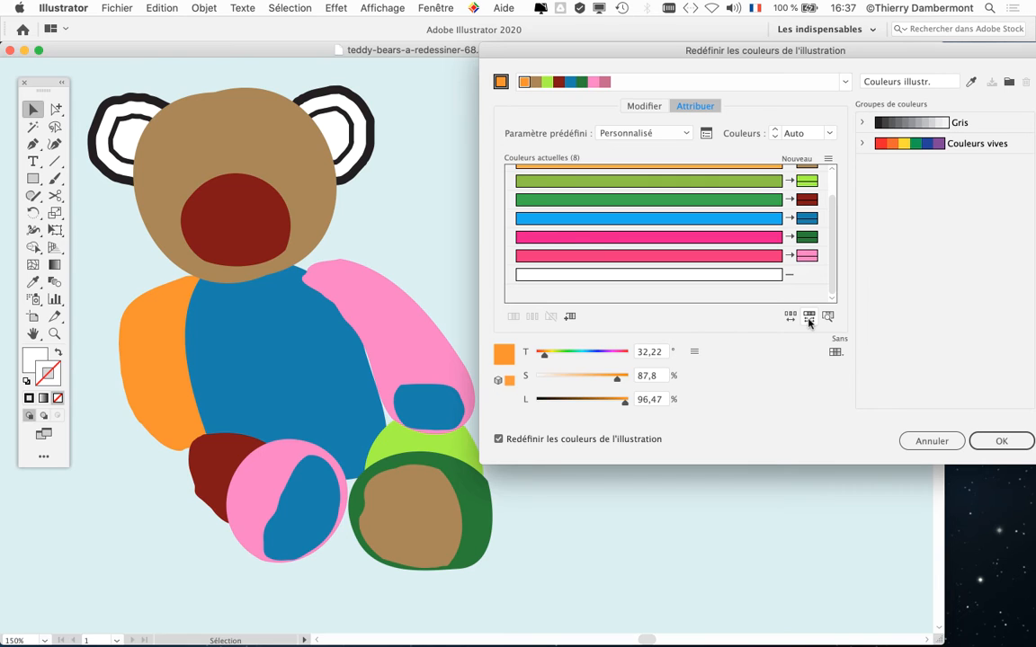
pyautogui.click(808, 318)
pyautogui.click(808, 317)
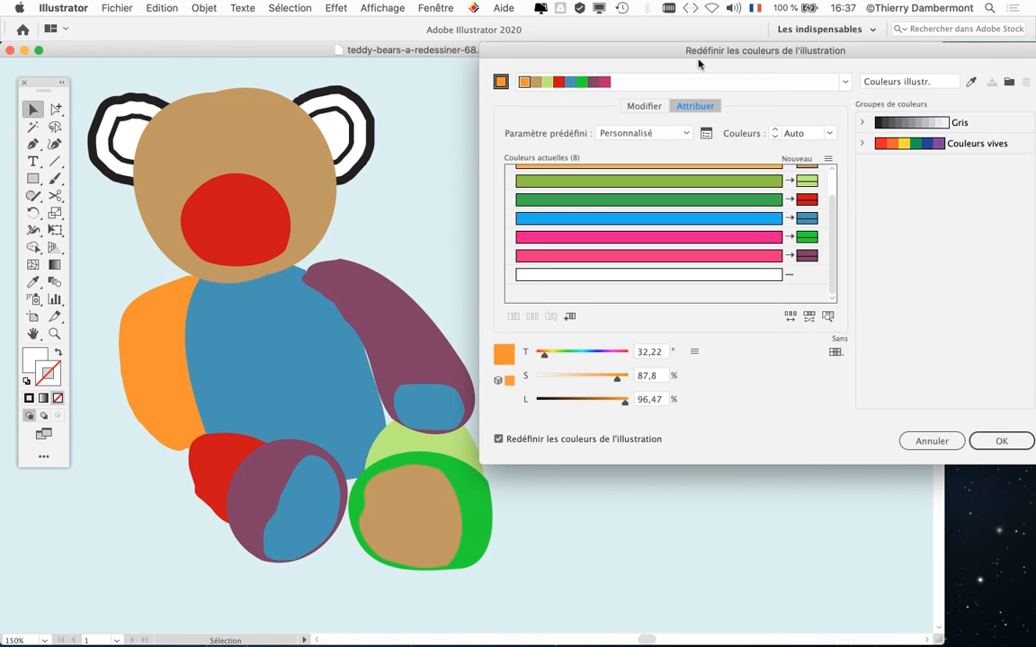
# - Try the Gris colour group on the bear and randomly reorder its greys several times
pyautogui.moveTo(700, 51); pyautogui.dragTo(662, 51)
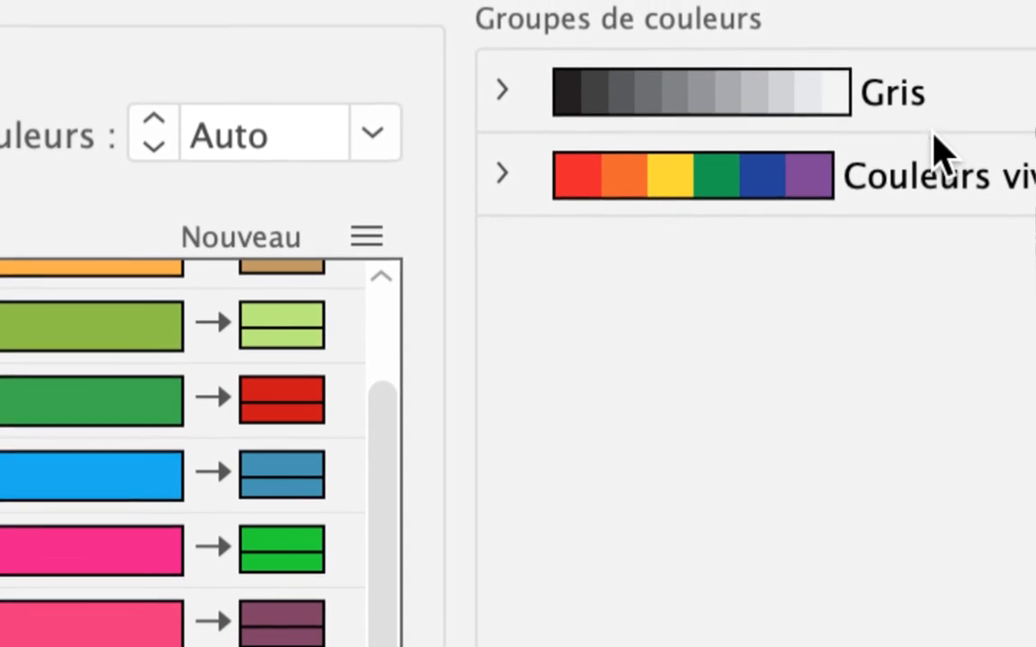
pyautogui.click(940, 100)
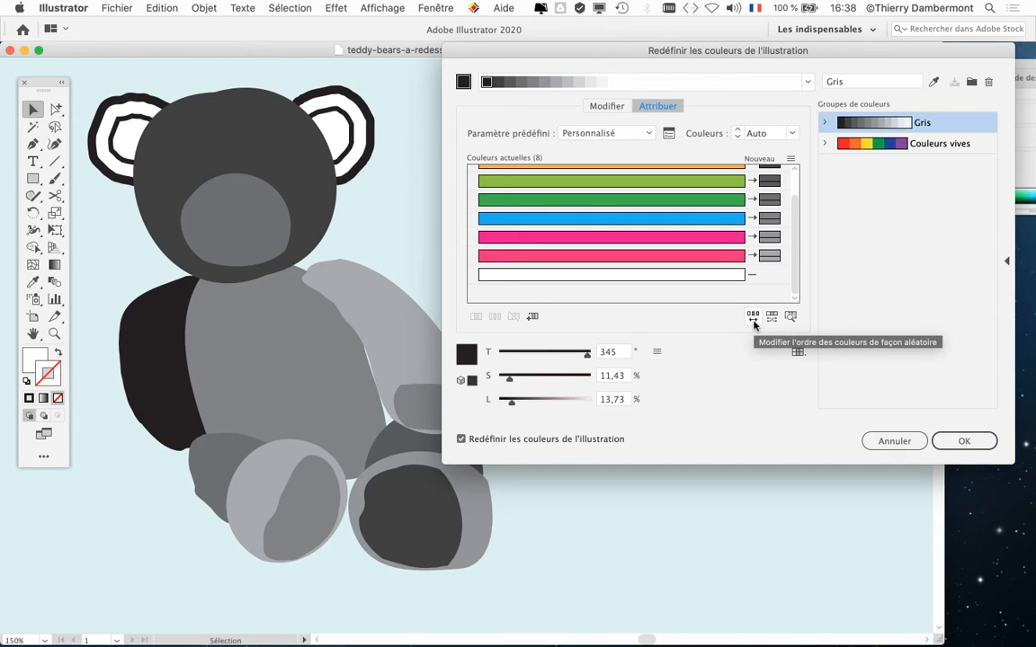
pyautogui.click(753, 320)
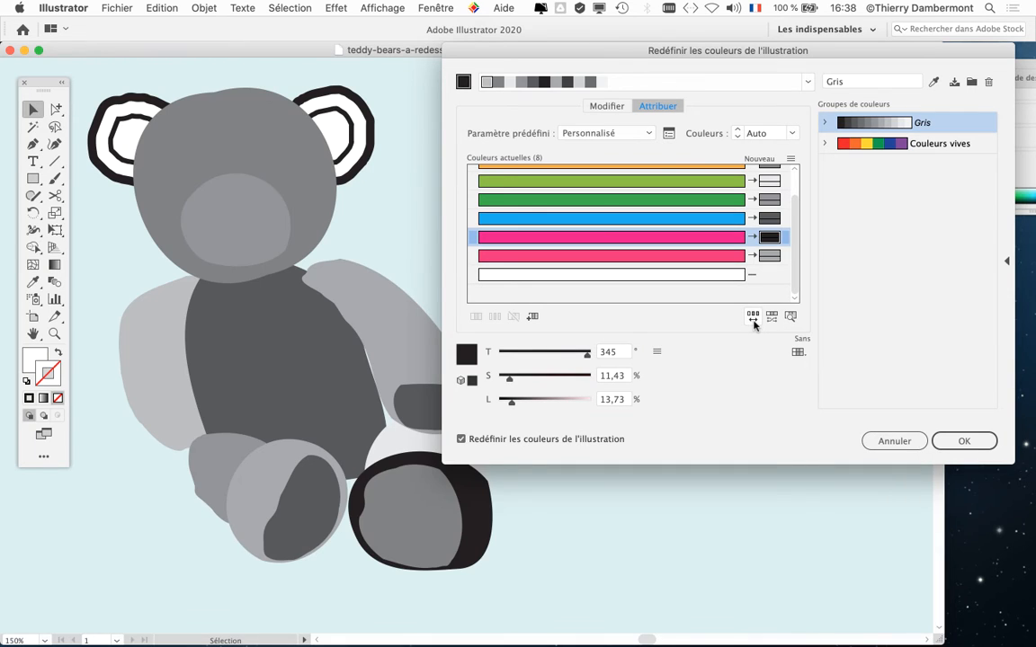
pyautogui.click(754, 320)
pyautogui.click(753, 320)
pyautogui.click(754, 322)
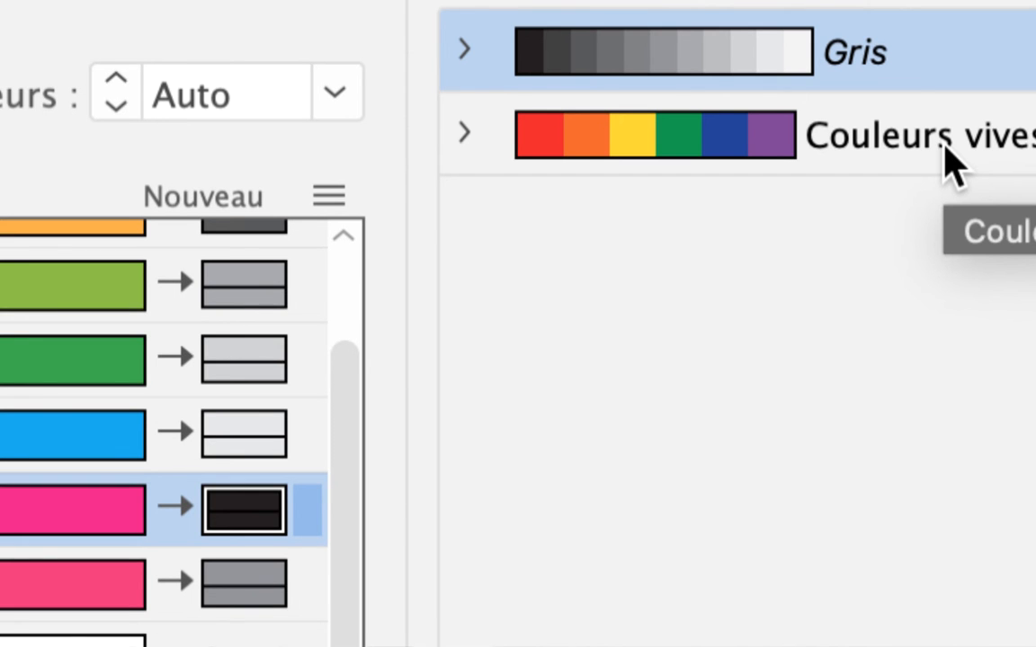
# - Try the Couleurs vives colour group on the bear in several random colour orders, and cancel the recolouring
pyautogui.click(951, 166)
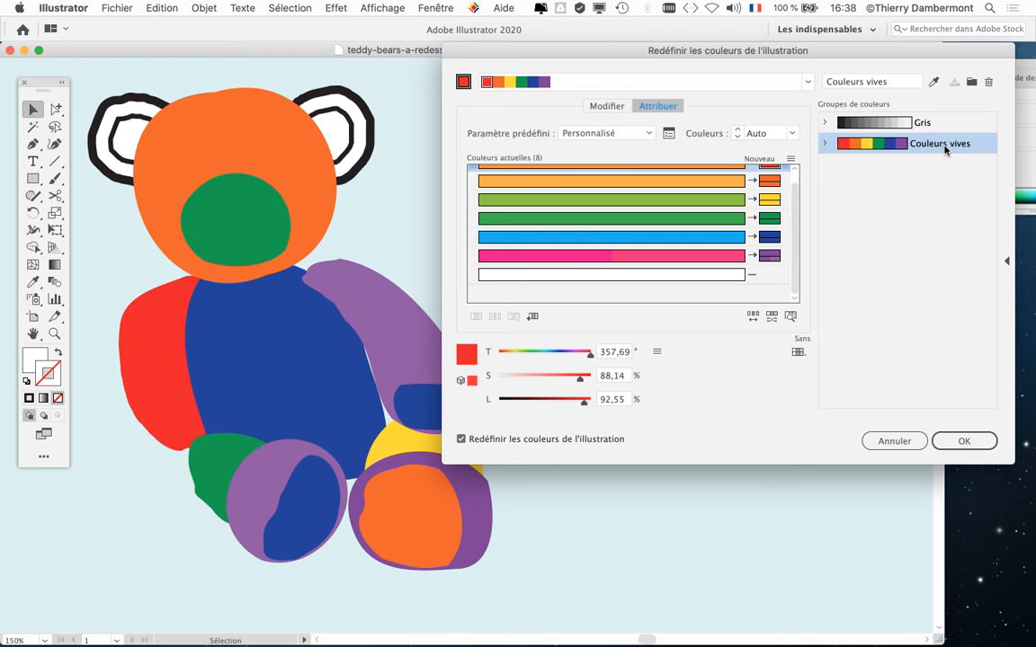
pyautogui.click(754, 322)
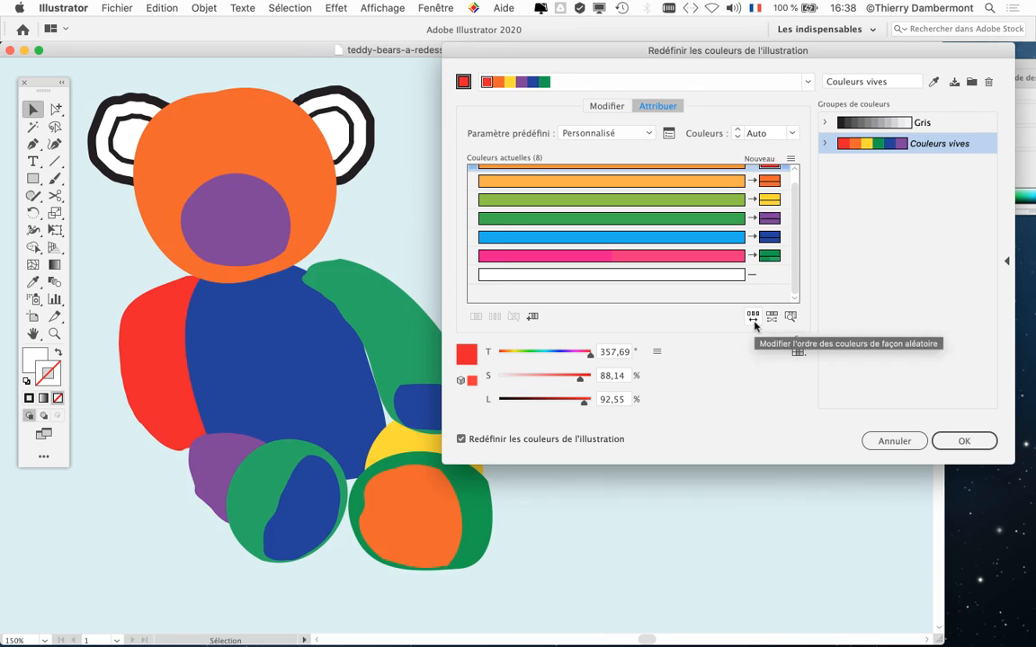
pyautogui.click(753, 322)
pyautogui.click(753, 322)
pyautogui.click(753, 322)
pyautogui.click(754, 322)
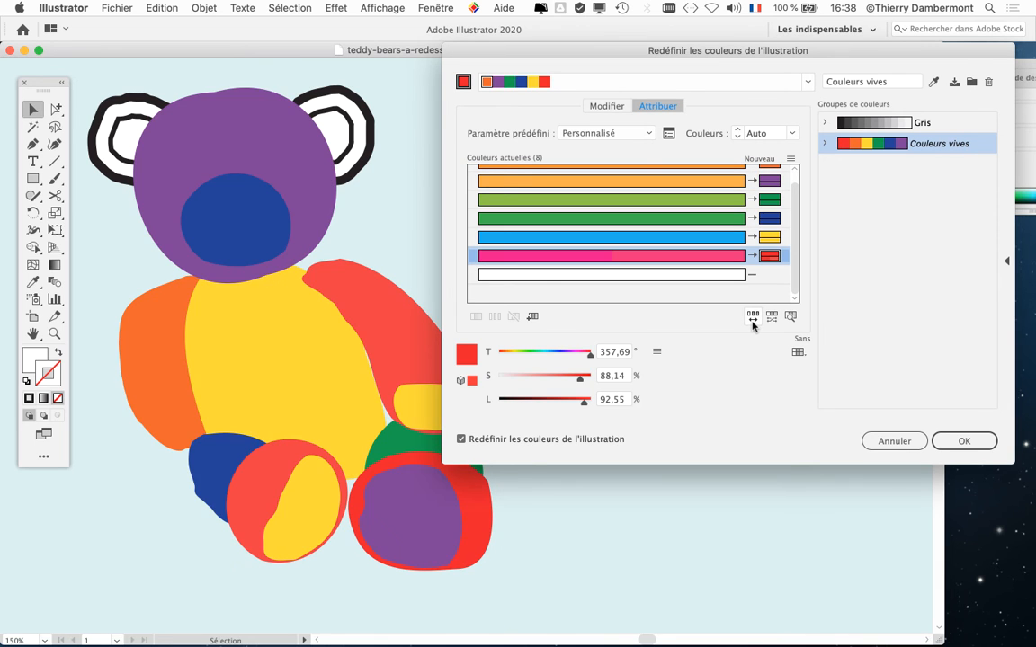
pyautogui.click(754, 322)
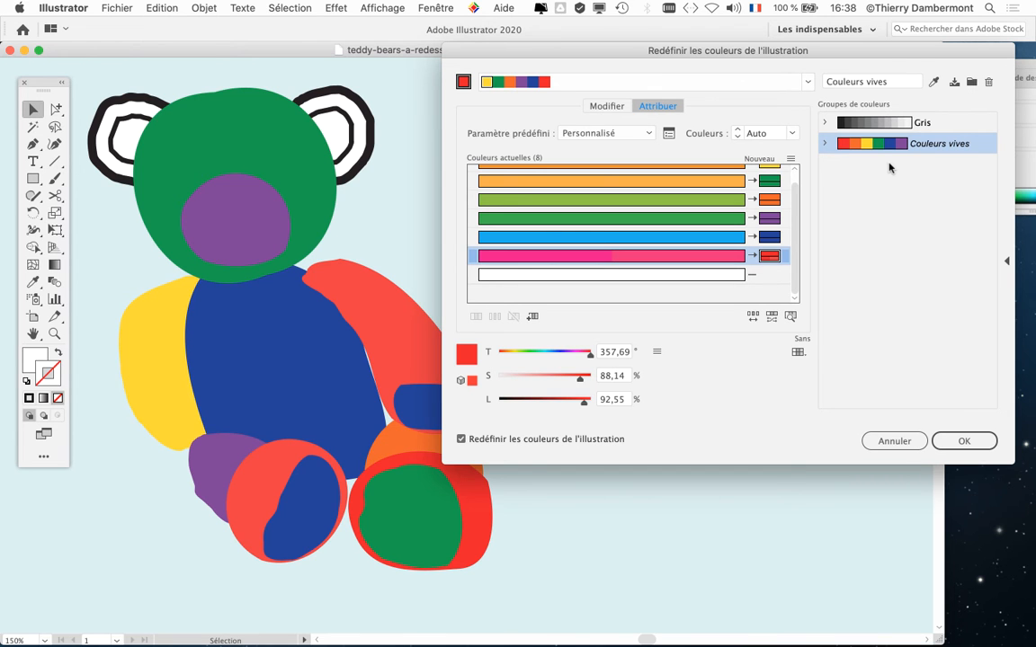
pyautogui.click(904, 445)
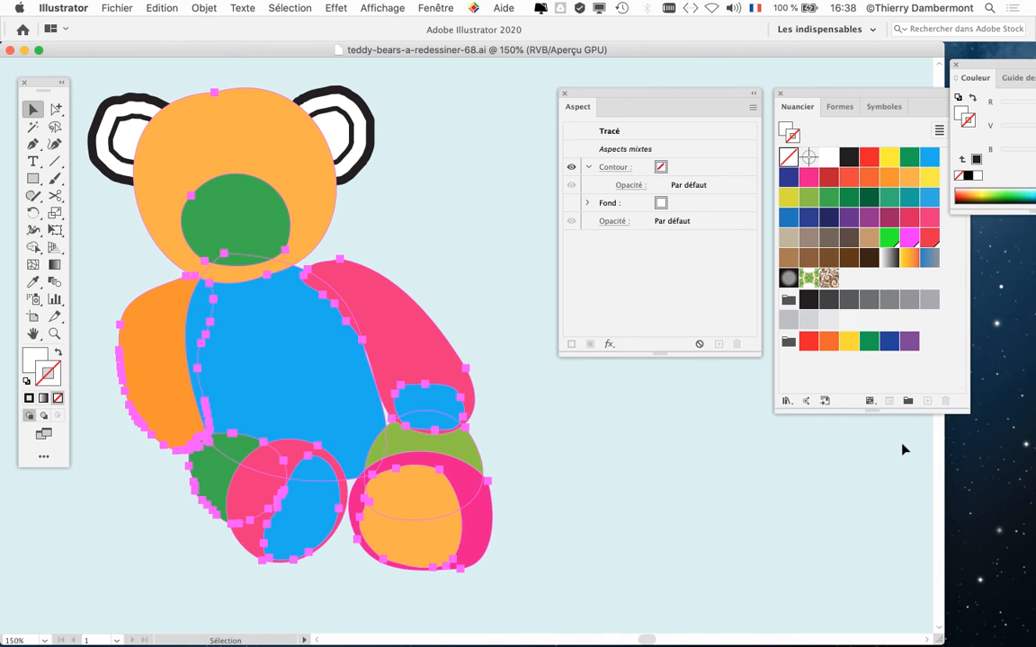
# - Move the Appearance panel clear of the artwork, and place the Swatches panel beside the bear, widened to show all swatches and colour groups
pyautogui.press('space')
pyautogui.moveTo(436, 407); pyautogui.dragTo(416, 405)
pyautogui.press('super+minus')
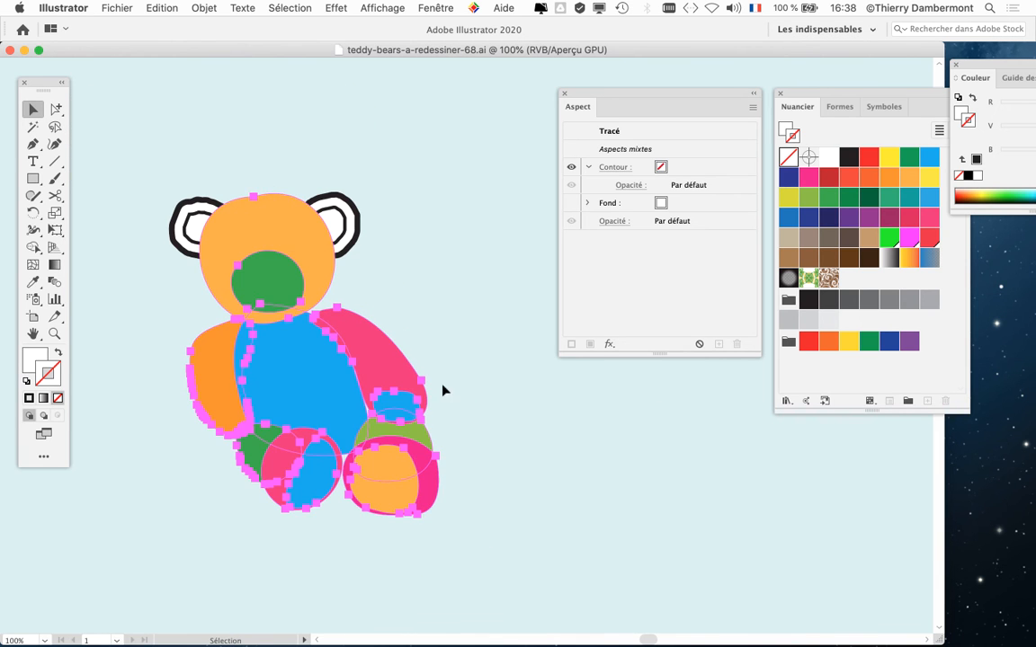
pyautogui.moveTo(699, 101); pyautogui.dragTo(1003, 472)
pyautogui.moveTo(871, 126); pyautogui.dragTo(492, 113)
pyautogui.moveTo(587, 398); pyautogui.dragTo(818, 367)
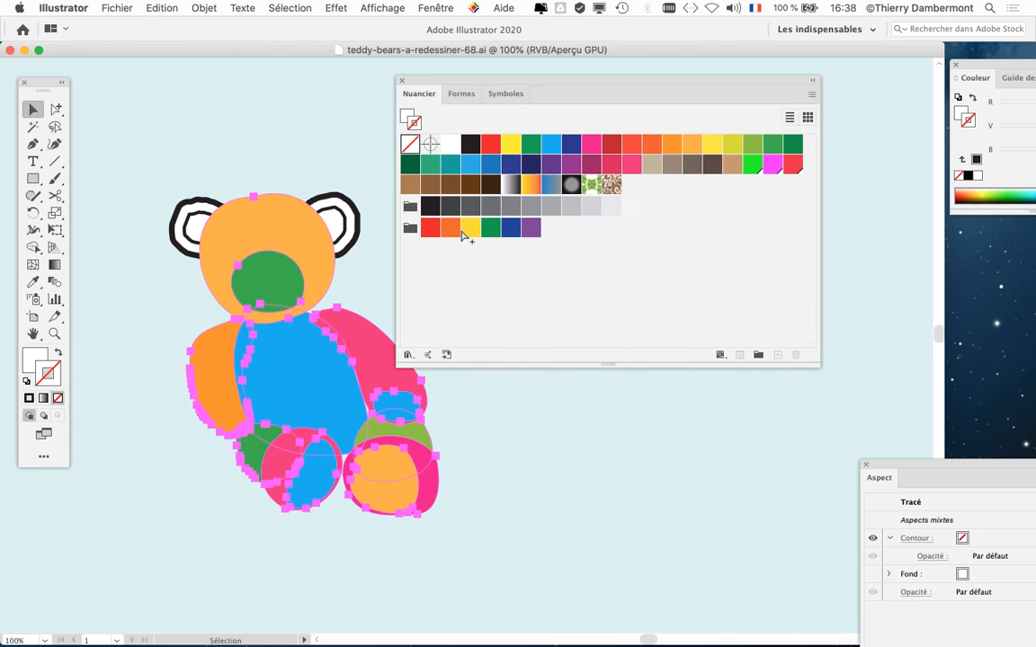